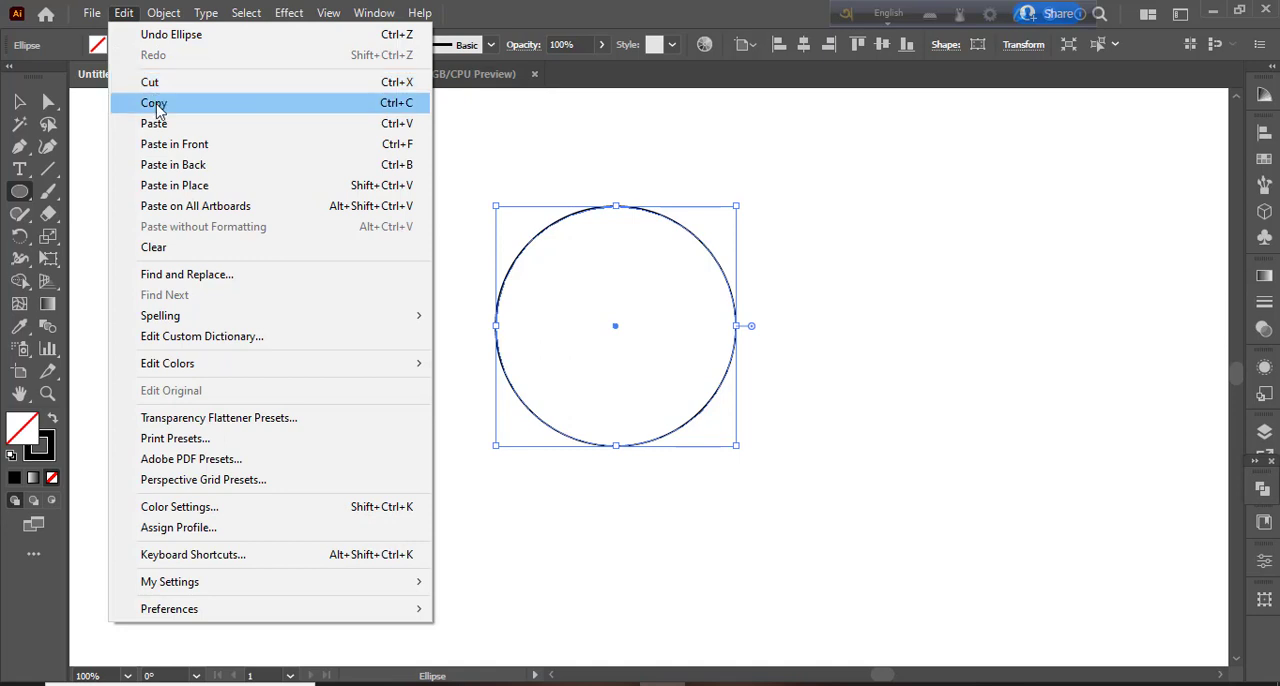
- Paste a copy of the circle in front and scale it down about its centre to about 98 px
left_click(156, 103)
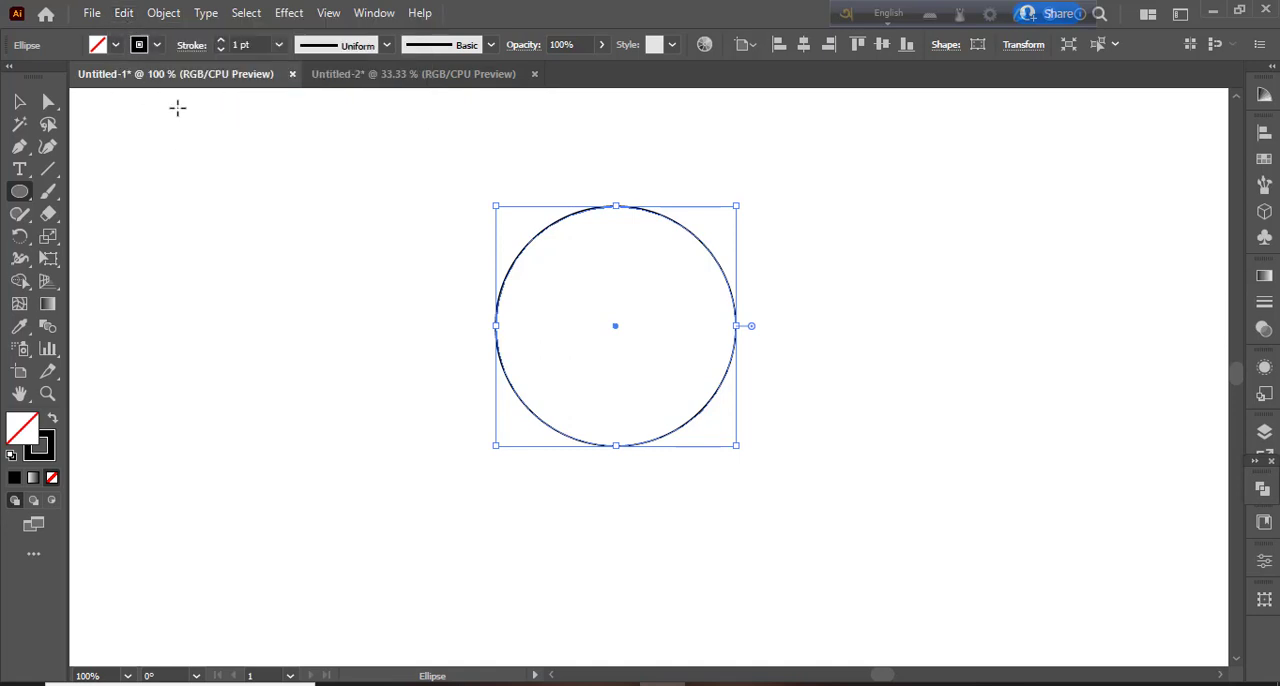
left_click(130, 14)
left_click(175, 145)
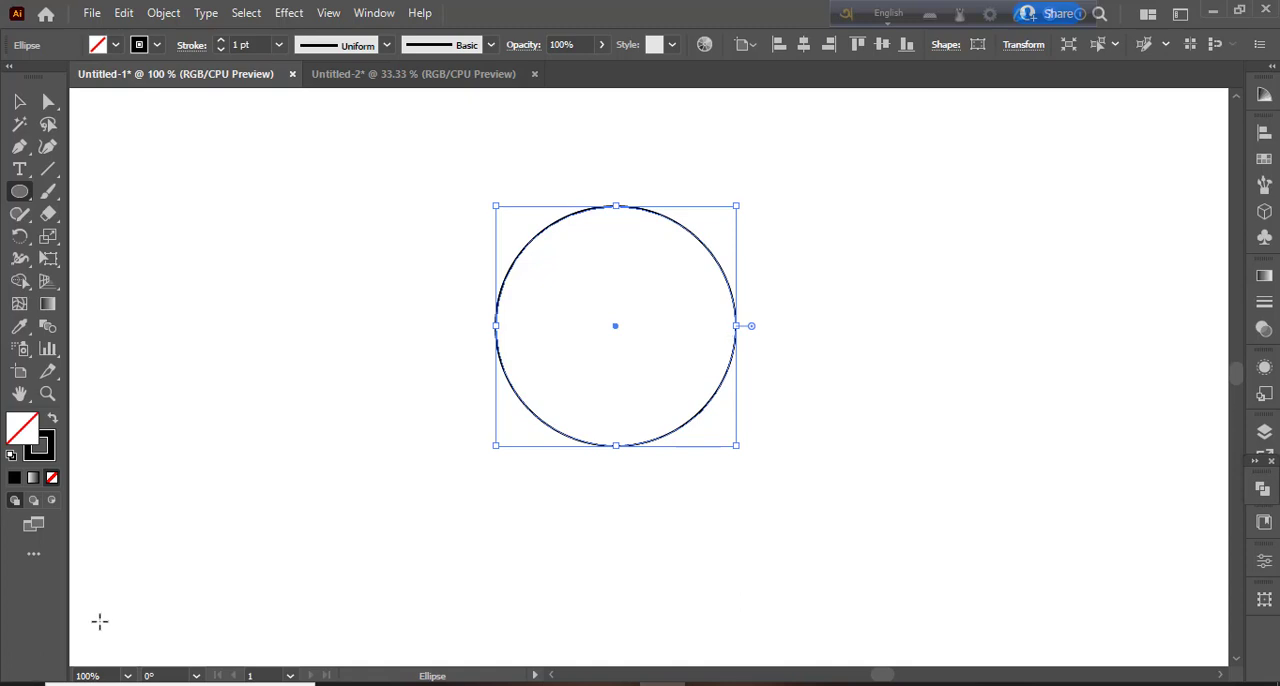
left_click_drag(733, 450, 678, 418)
left_click(19, 101)
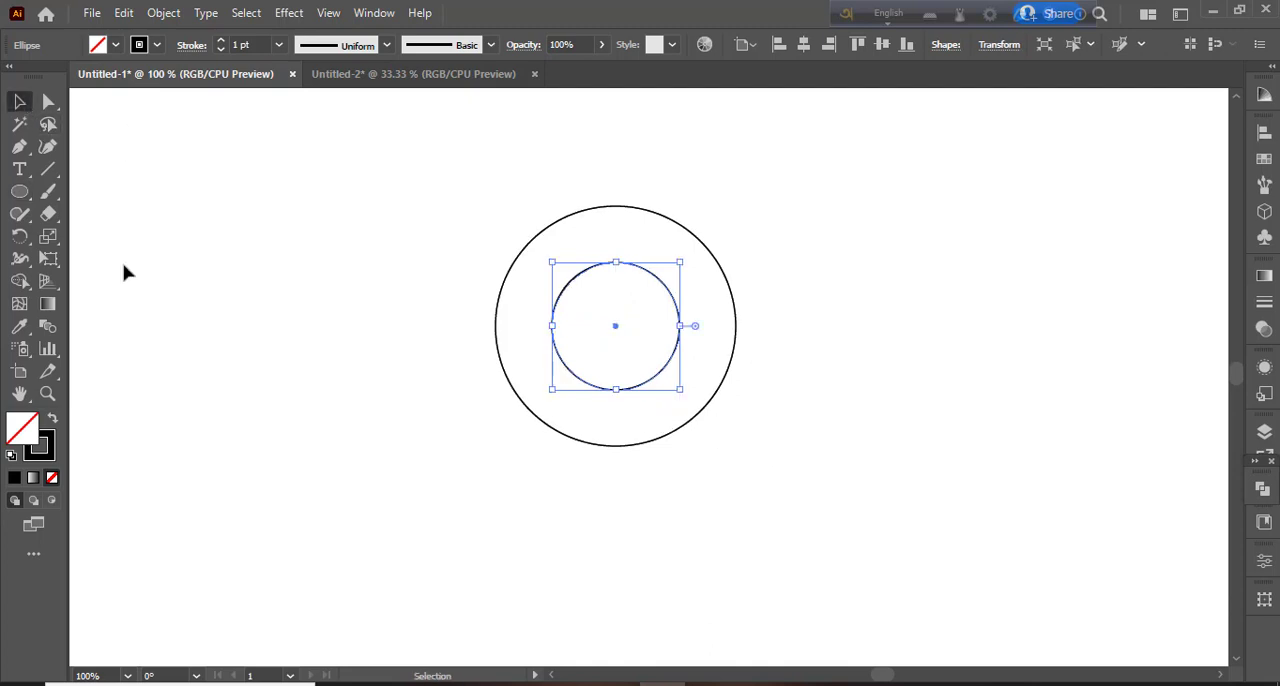
- Duplicate the small inner circle once to its left and once to its right, each copy touching the original
left_click(580, 393)
left_click(677, 295)
left_click_drag(615, 328, 491, 337)
left_click(493, 490)
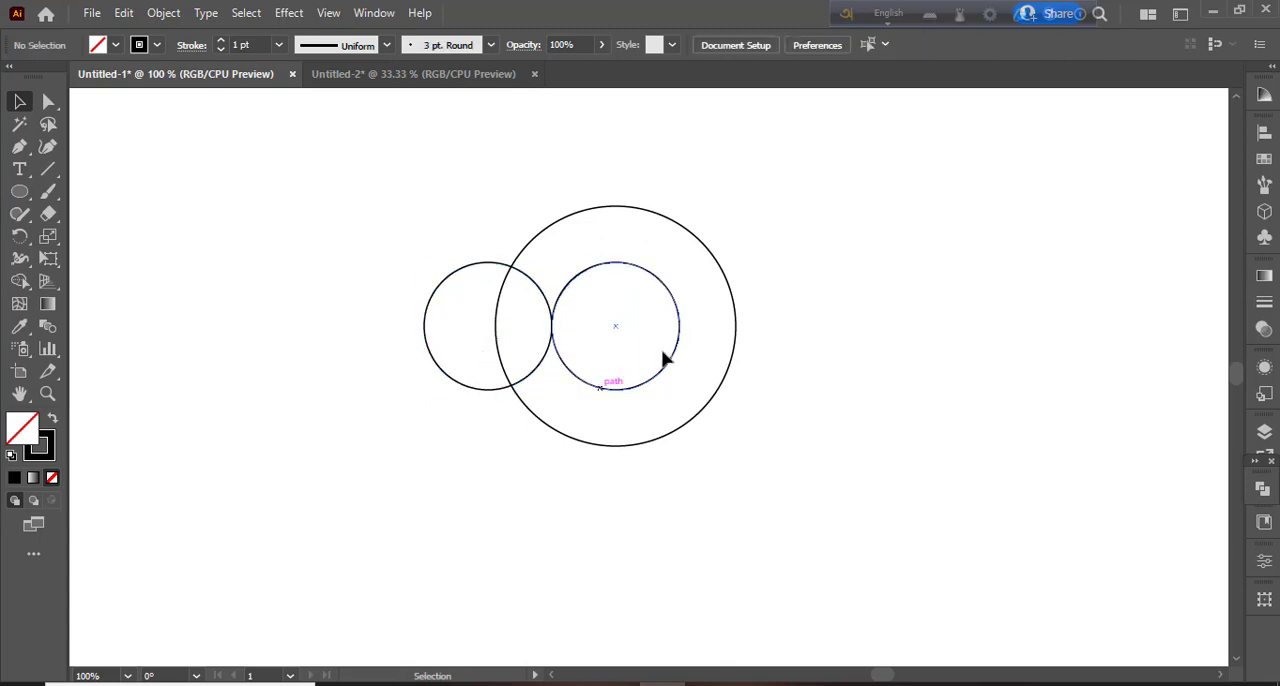
left_click(678, 318)
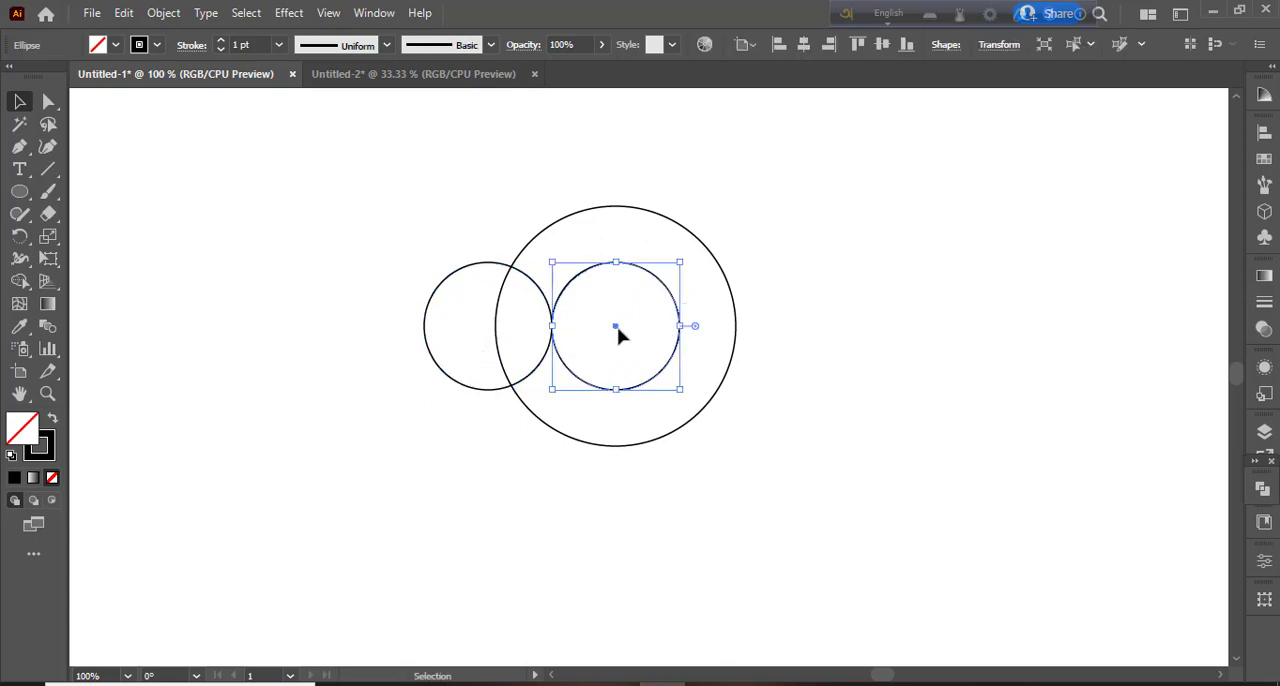
left_click_drag(617, 330, 743, 334)
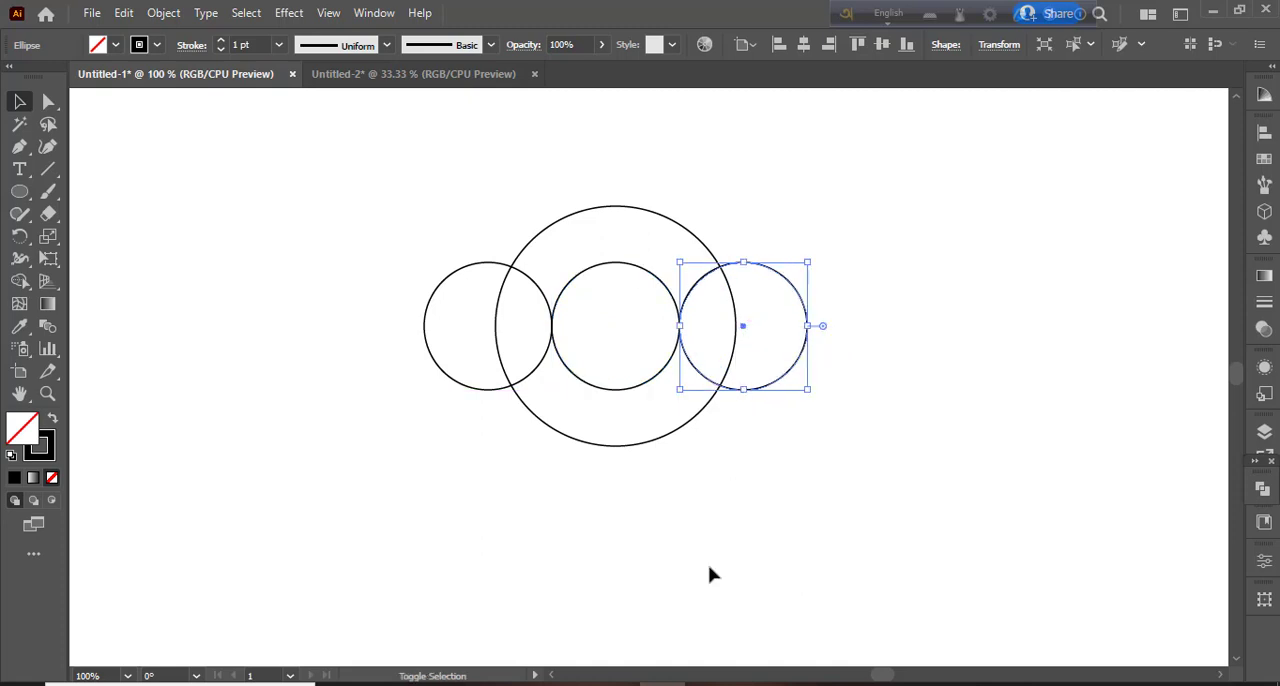
left_click(707, 587)
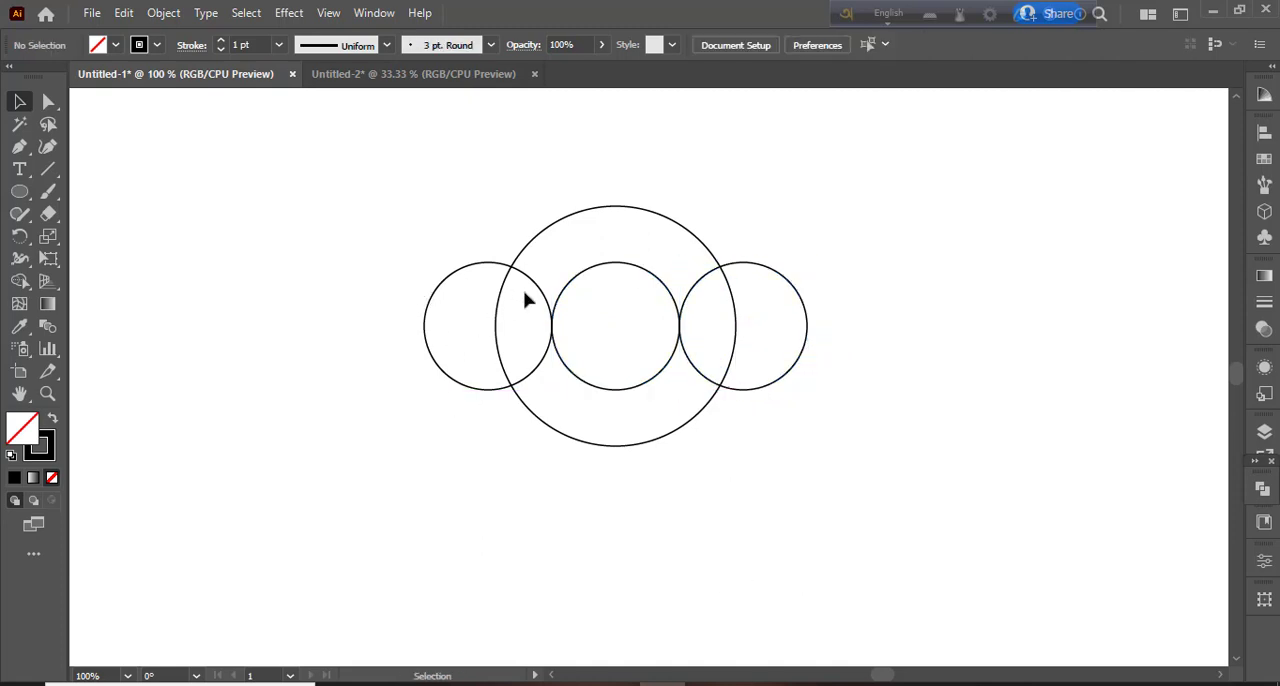
left_click_drag(575, 338, 684, 420)
left_click(690, 556)
- Paste a copy of the row of three small circles in front and rotate it 90° into a vertical column
left_click(695, 303)
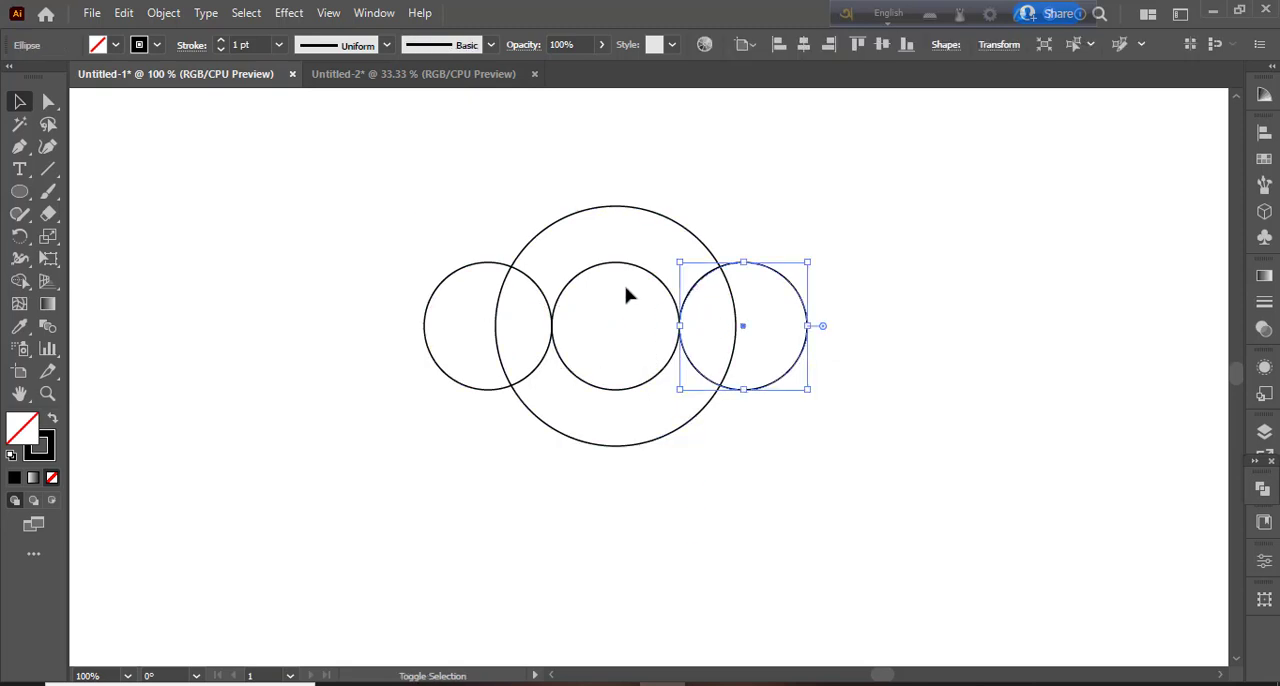
left_click(634, 274, "shift")
left_click(540, 290, "shift")
left_click(540, 290, "shift")
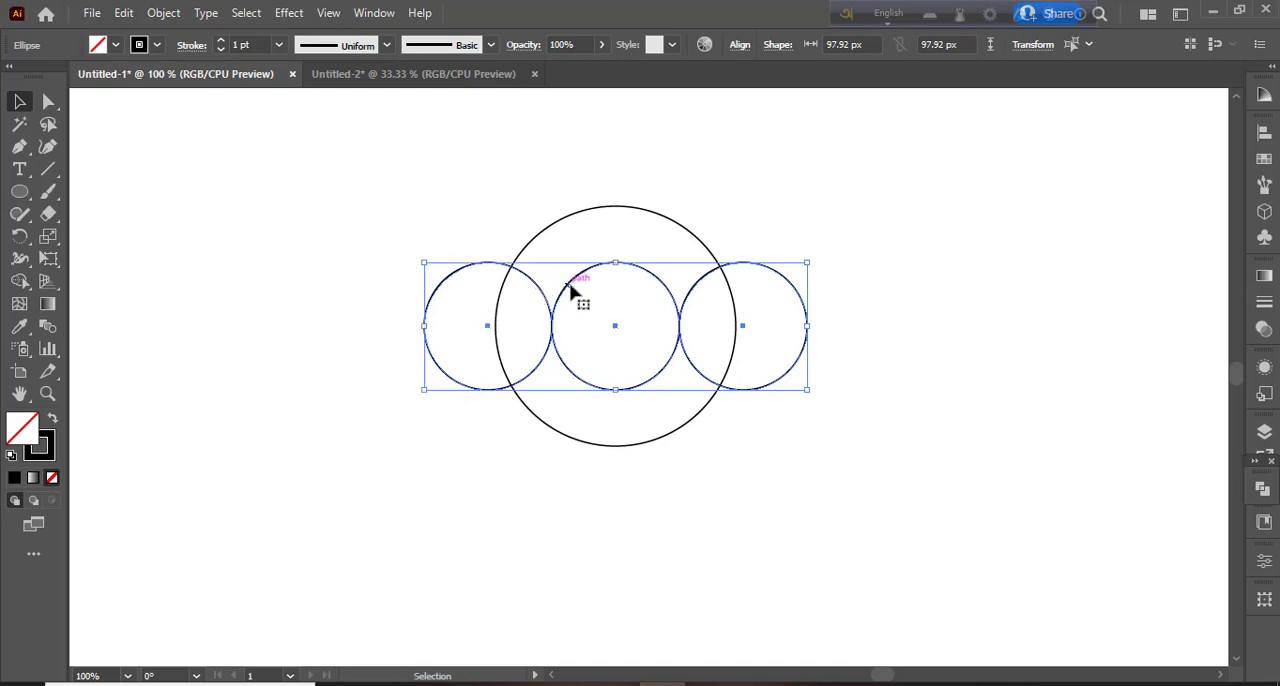
left_click(124, 12)
left_click(154, 103)
left_click(122, 13)
left_click(174, 145)
mouse_move(814, 262)
left_mouse_down()
mouse_move(726, 200)
mouse_move(621, 183)
left_mouse_up()
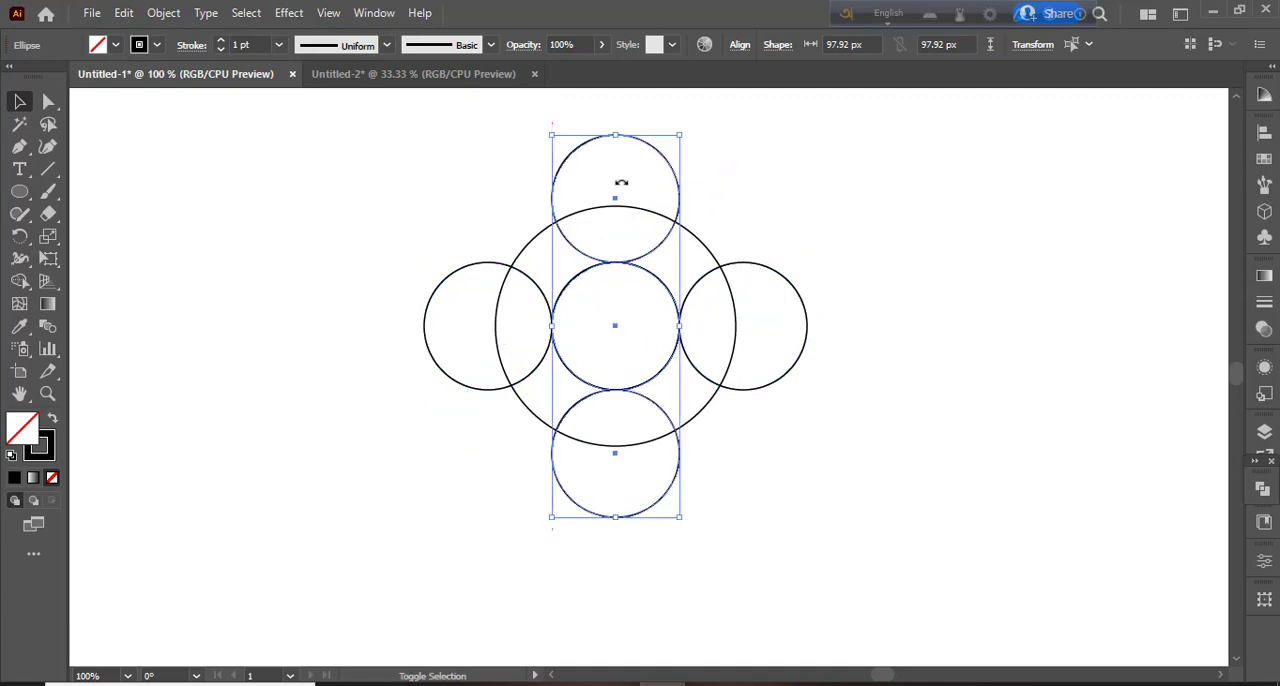
left_click(370, 209)
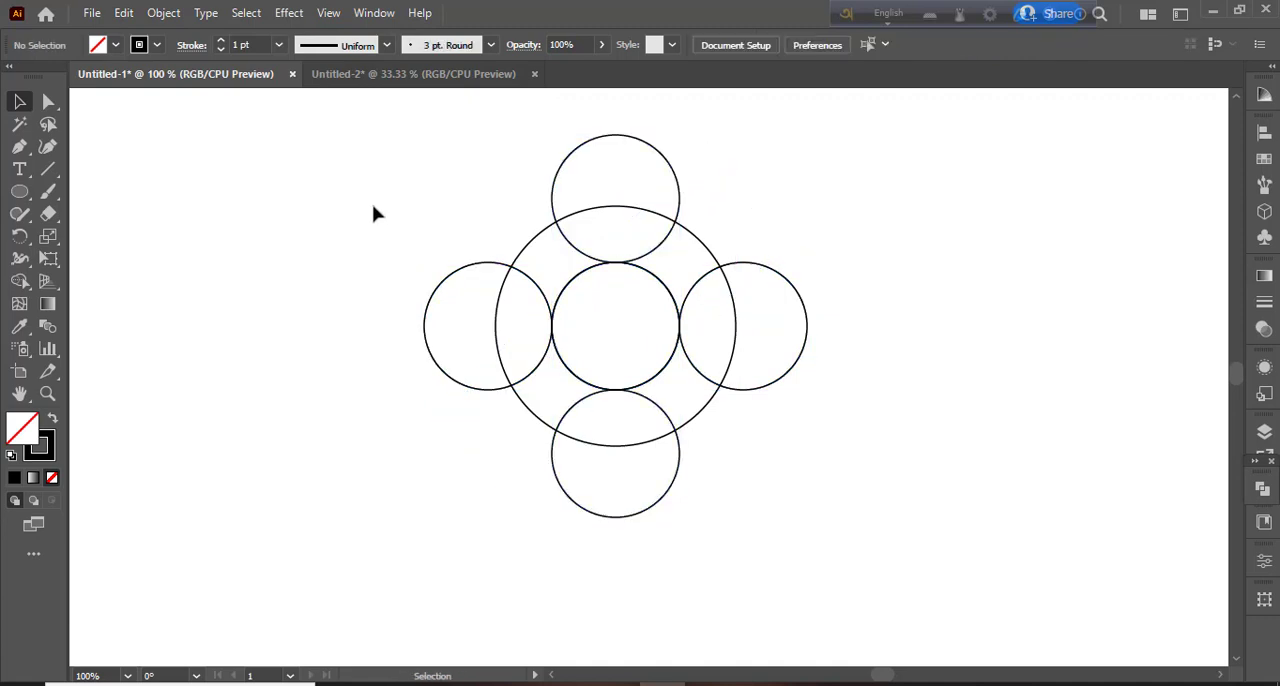
- Duplicate the bottom small circle to its left and to its right, each copy touching it, forming a bottom row of three
left_click(671, 484)
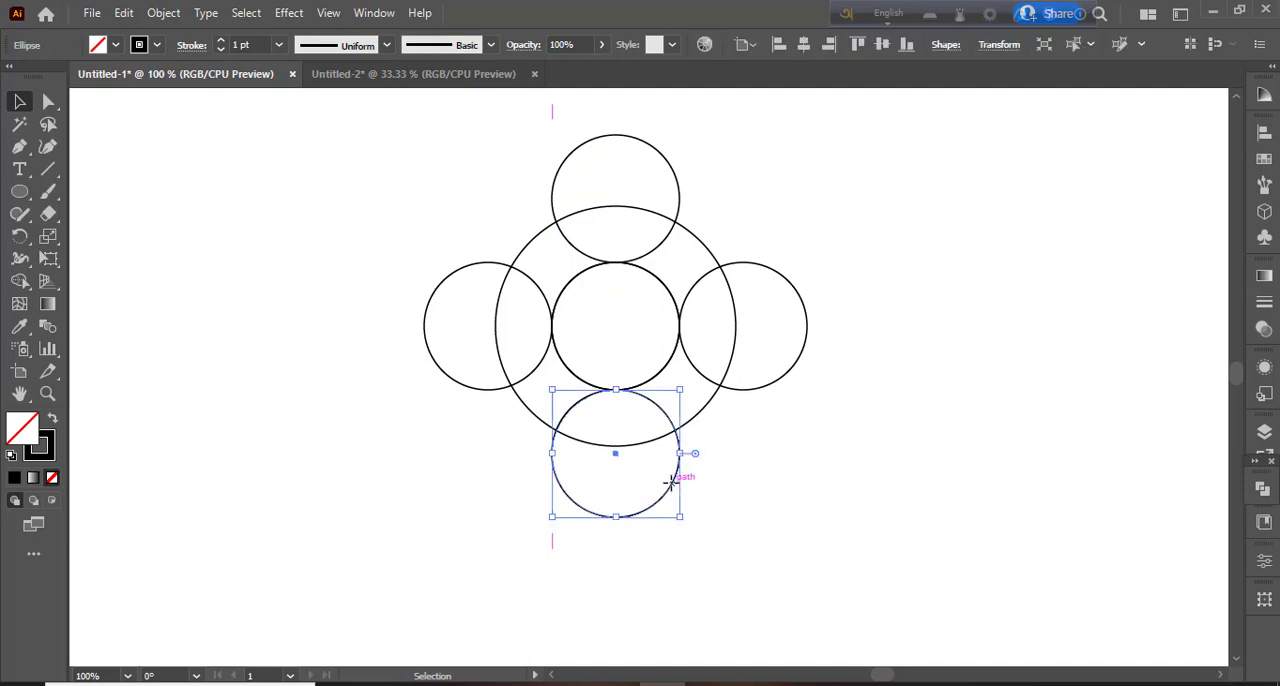
left_click_drag(614, 456, 487, 458)
left_click(634, 628)
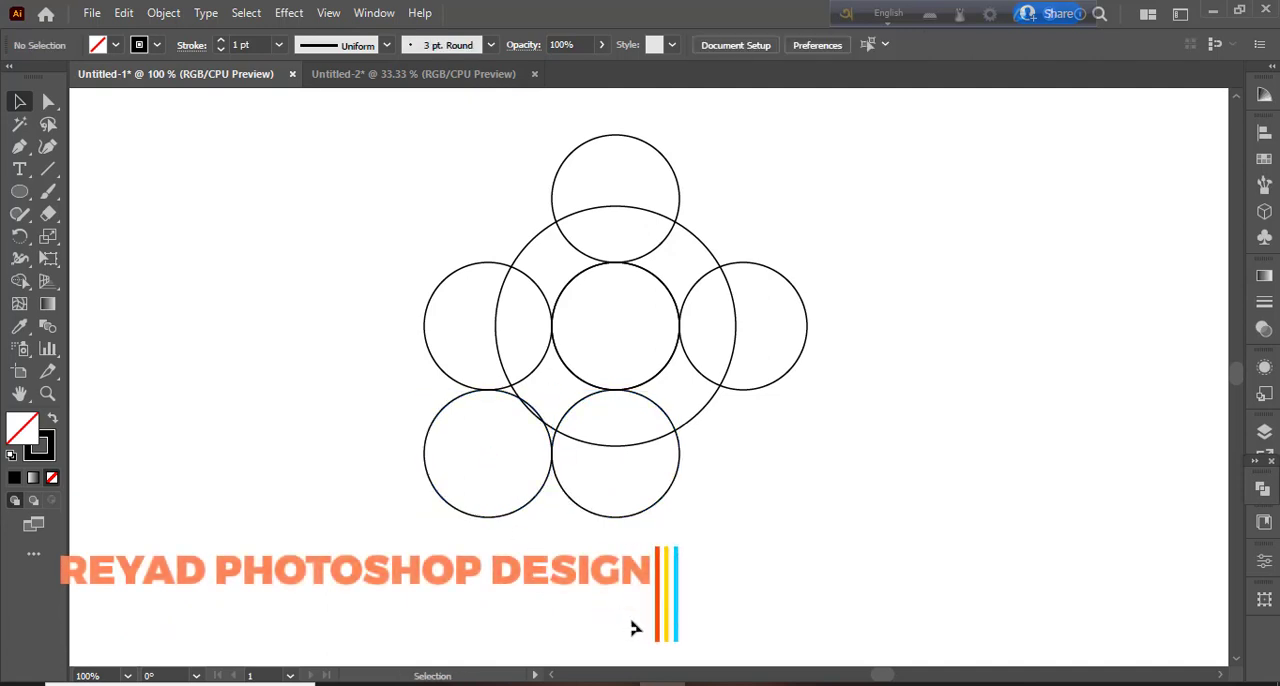
left_click(533, 505)
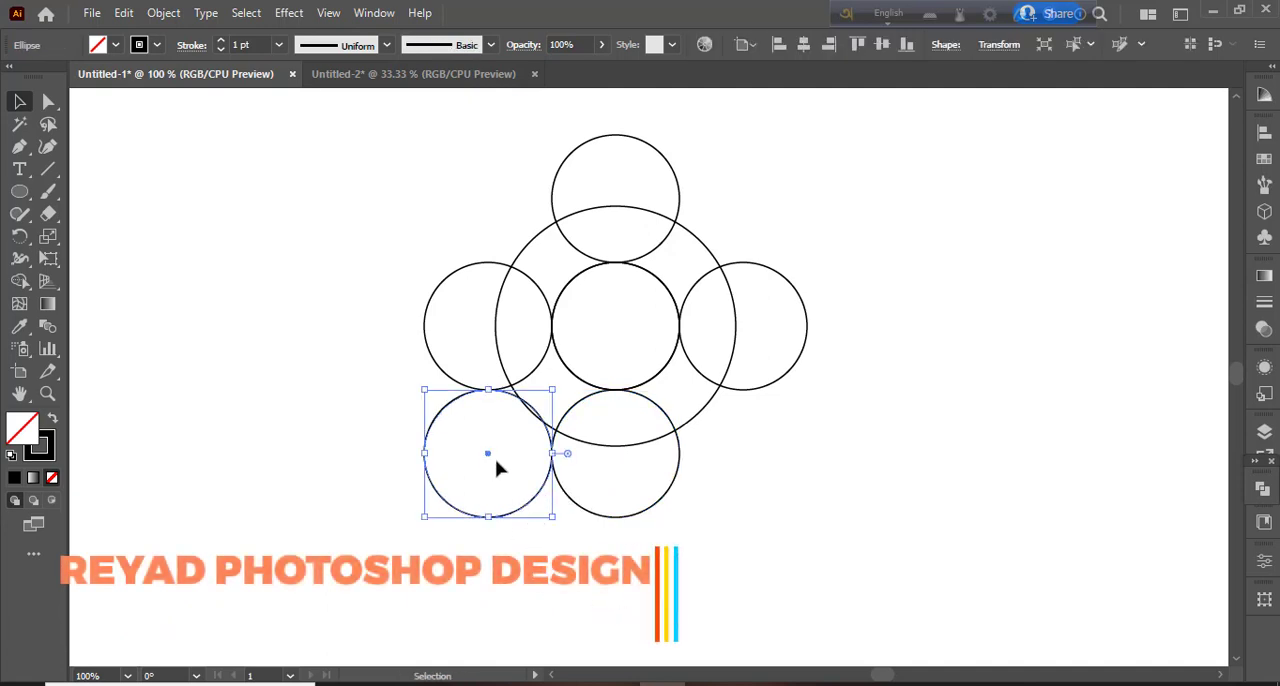
left_click_drag(492, 456, 591, 566)
left_click(606, 554)
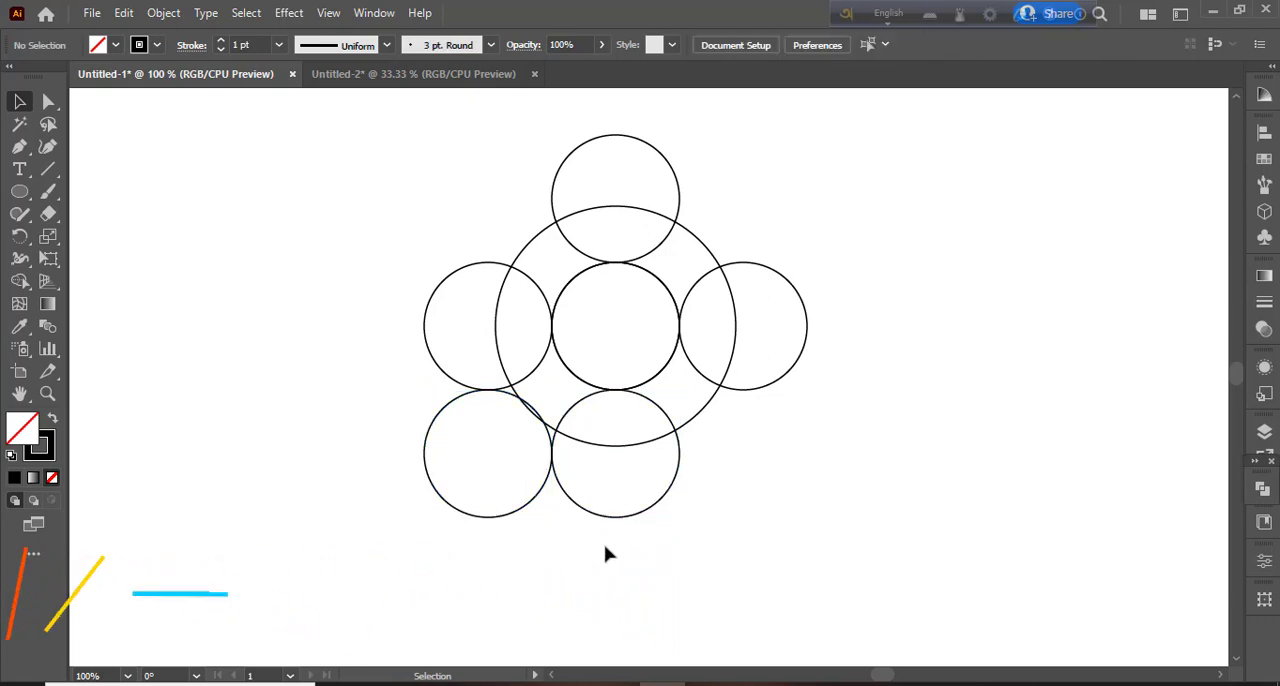
left_click(676, 485)
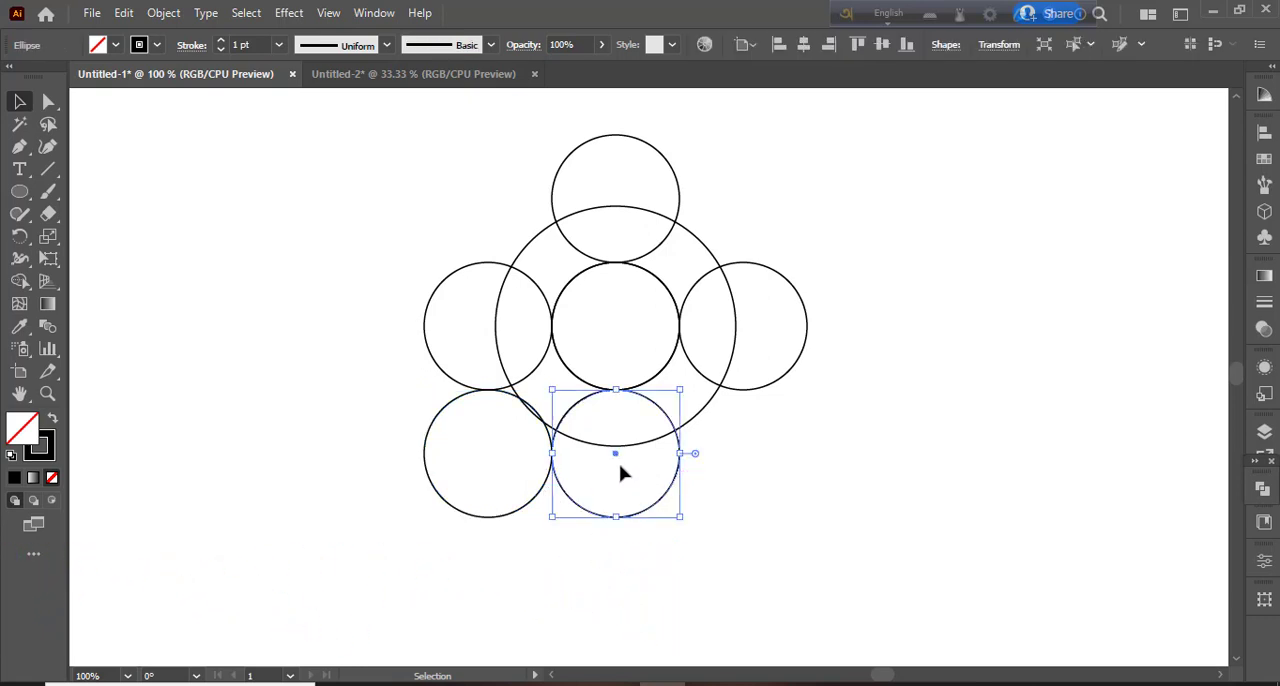
left_click_drag(616, 458, 742, 456)
left_click(735, 620)
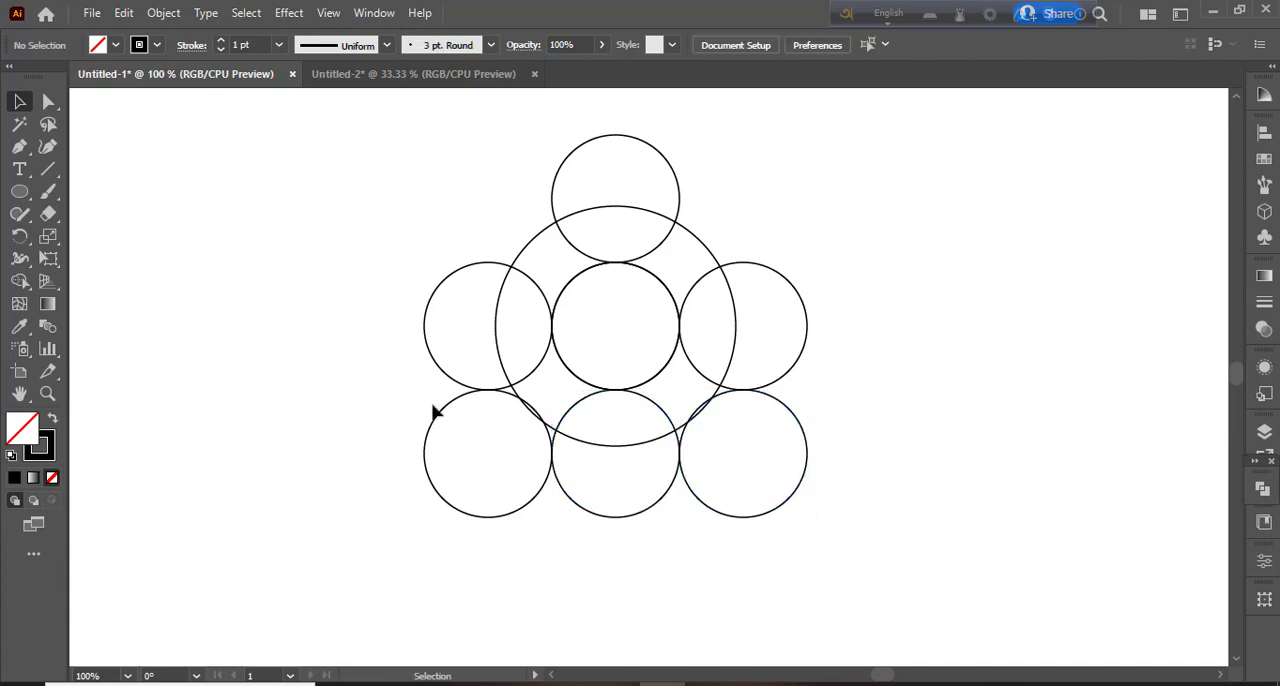
- Select all circles and, with a black fill and no stroke, use Shape Builder to merge the ring segments from upper right around to the bottom
left_click_drag(364, 166, 862, 572)
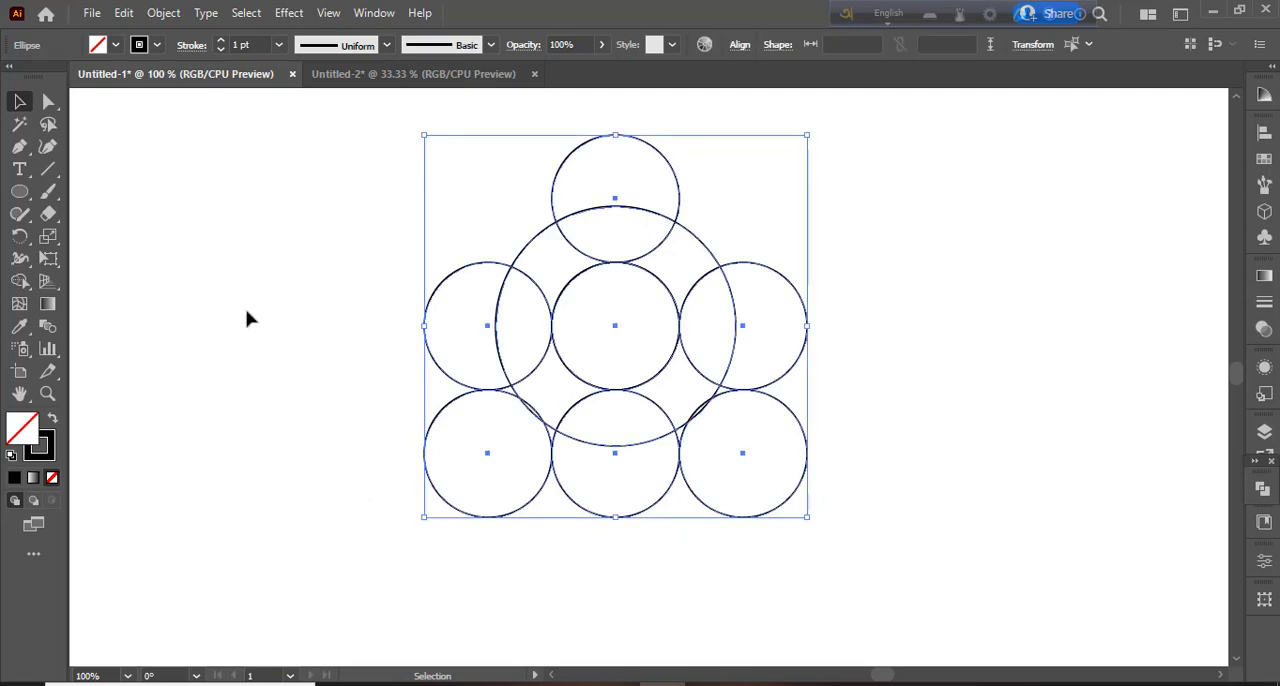
left_click(20, 284)
left_click(53, 420)
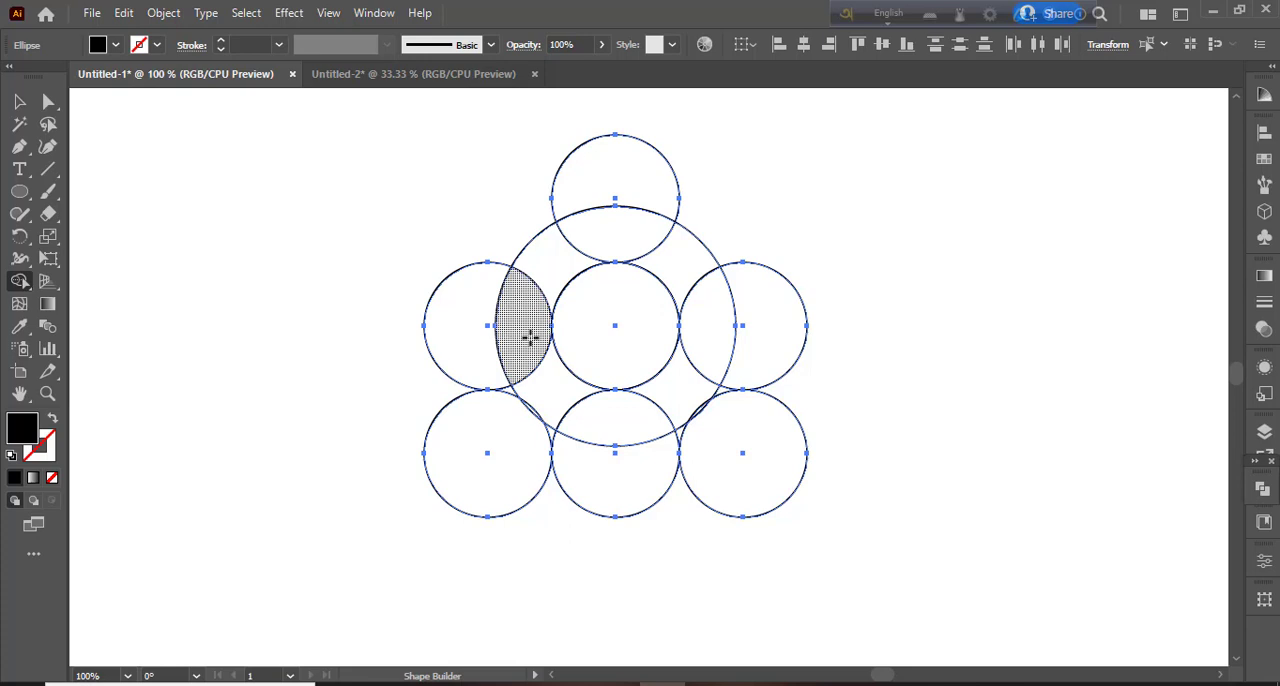
mouse_move(530, 338)
left_mouse_down()
mouse_move(580, 235)
mouse_move(635, 245)
mouse_move(692, 302)
left_mouse_up()
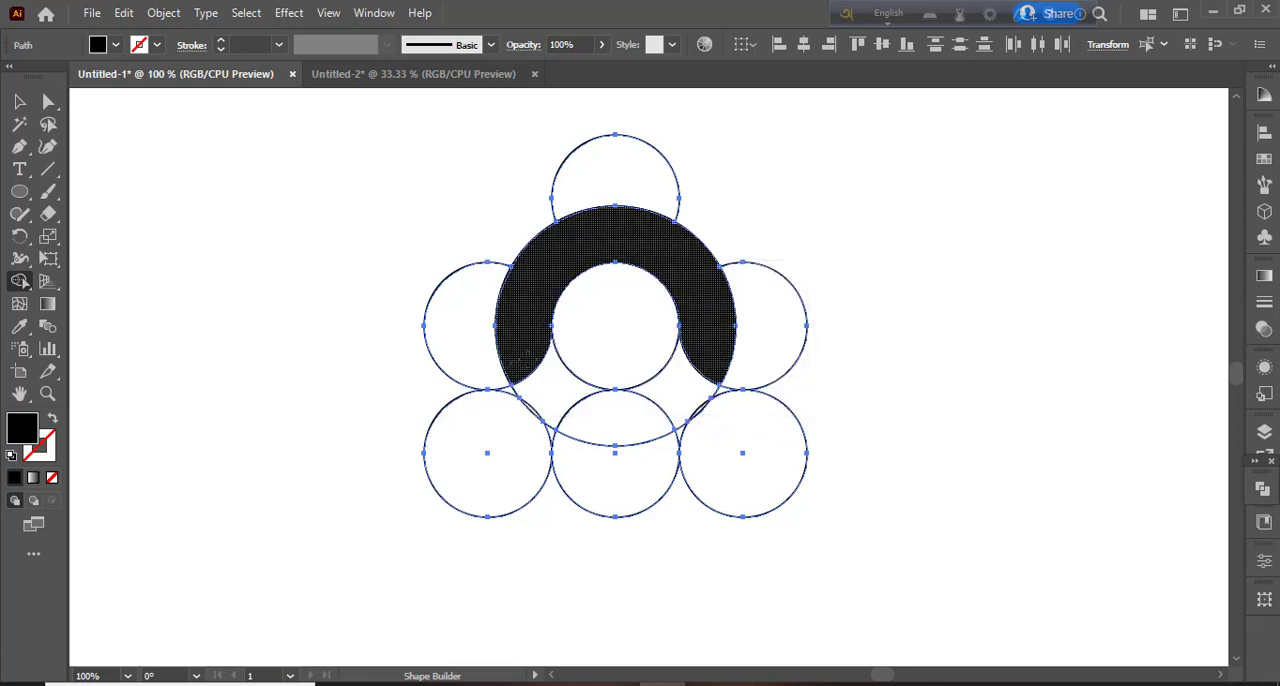
left_click_drag(526, 353, 588, 411)
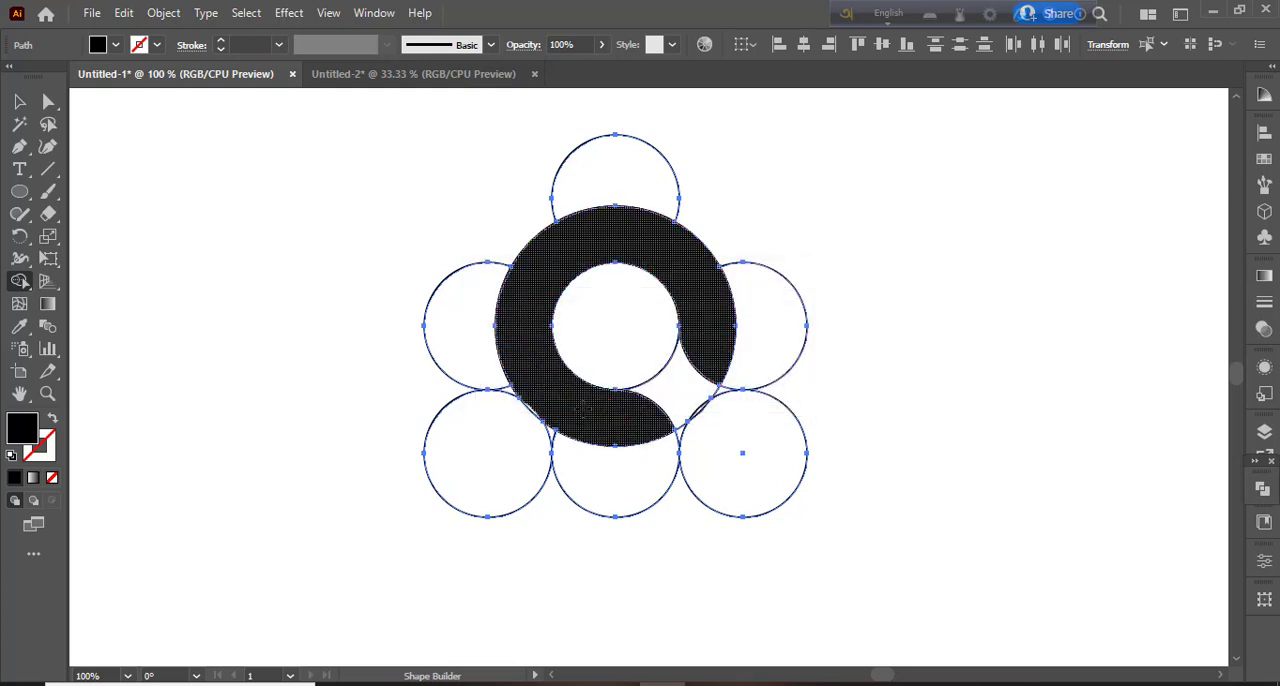
- Fill the bottom-left circle and merge the centre circle, the adjoining gap and the bottom-right circle into one black shape
left_click(503, 458)
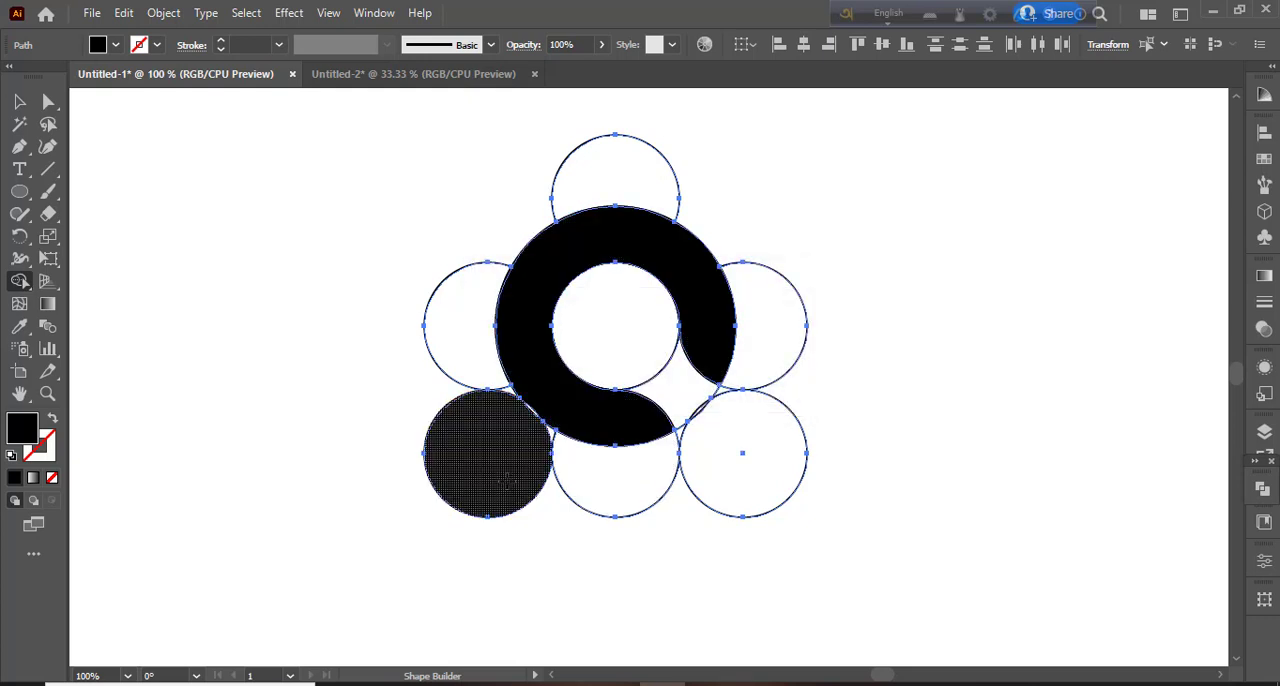
mouse_move(626, 331)
left_mouse_down()
mouse_move(683, 368)
mouse_move(738, 455)
left_mouse_up()
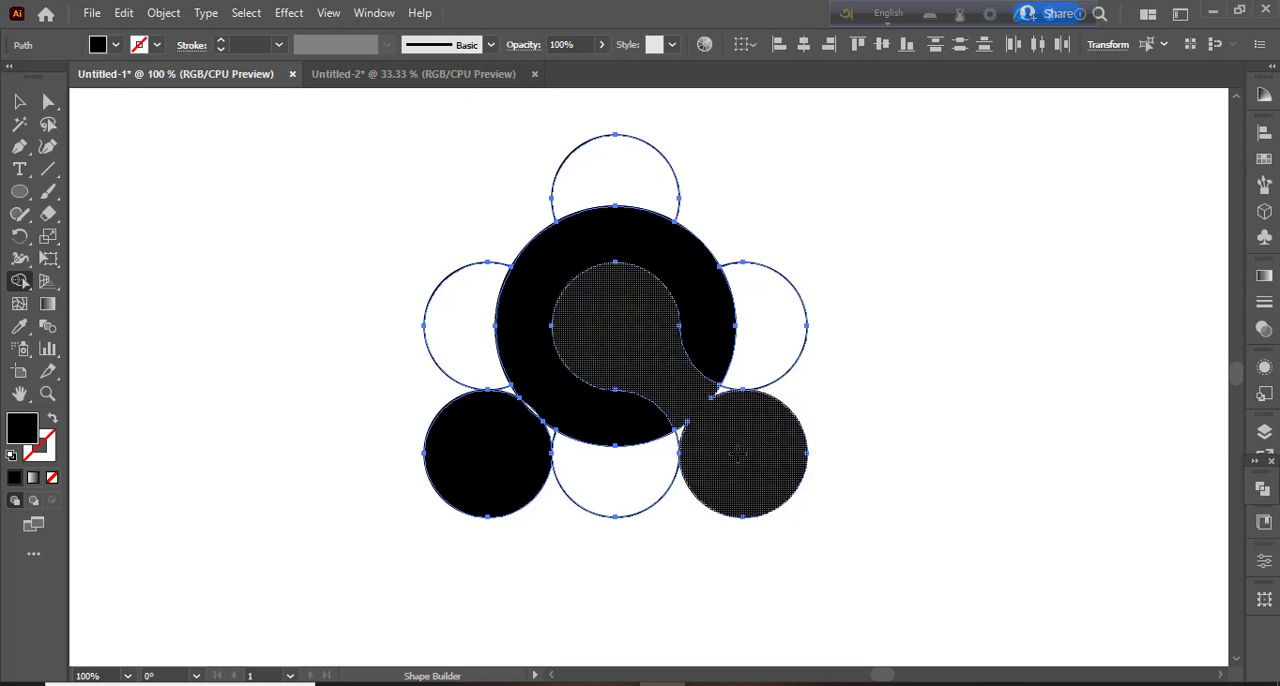
- Merge the small slivers between the bottom-left circle and the ring into the bottom-left shape
key("ctrl+plus")
key("ctrl+plus")
key("ctrl+plus")
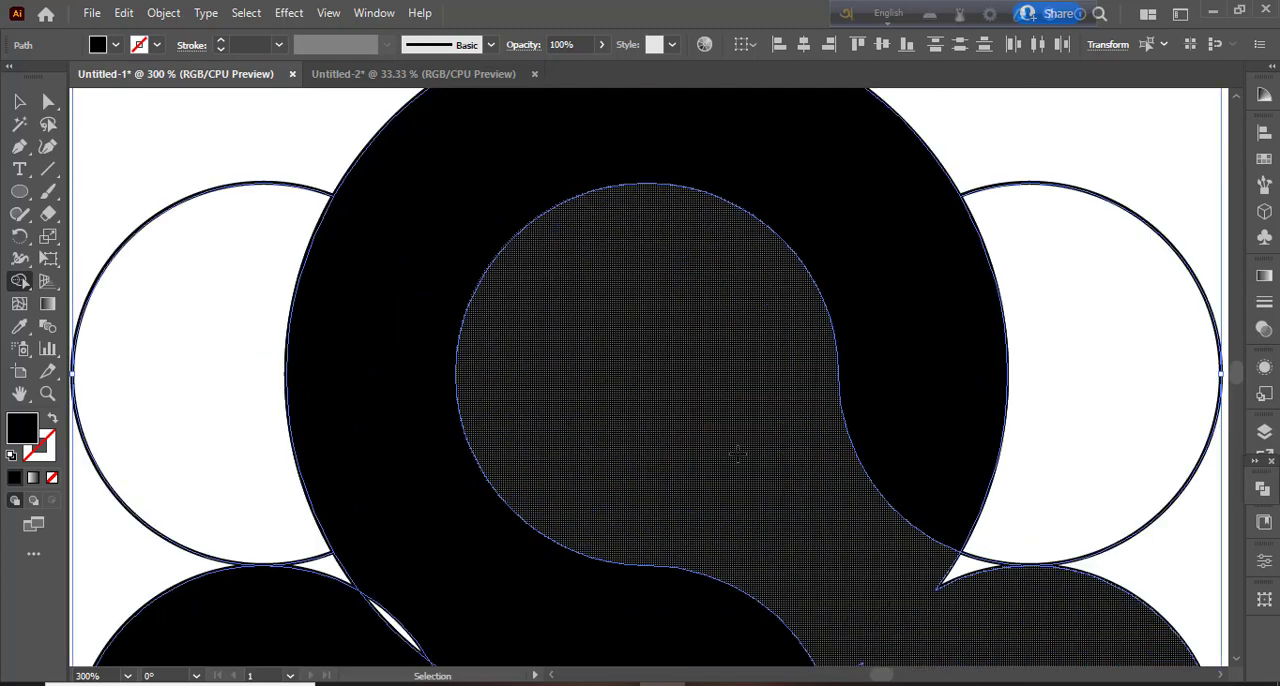
left_click_drag(736, 450, 614, 188)
left_click_drag(806, 318, 840, 328)
left_click_drag(728, 403, 749, 446)
mouse_move(883, 426)
left_mouse_down()
mouse_move(917, 443)
mouse_move(1154, 365)
left_mouse_up()
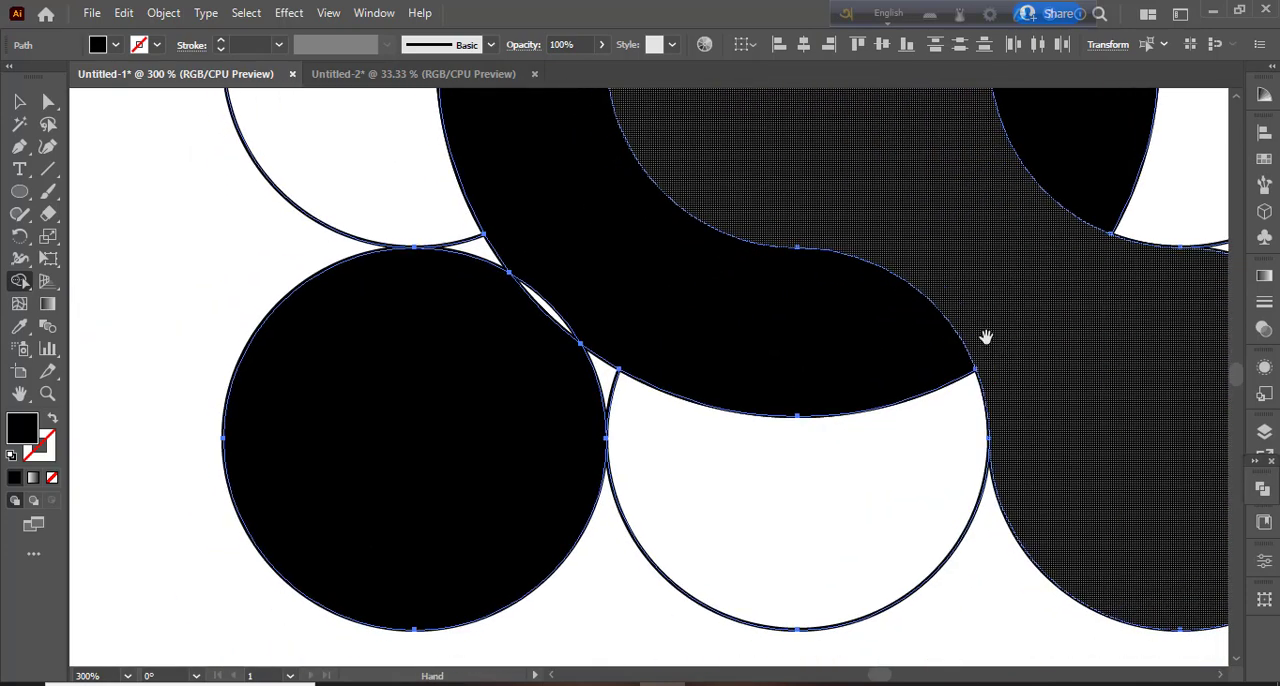
left_click_drag(568, 419, 594, 372)
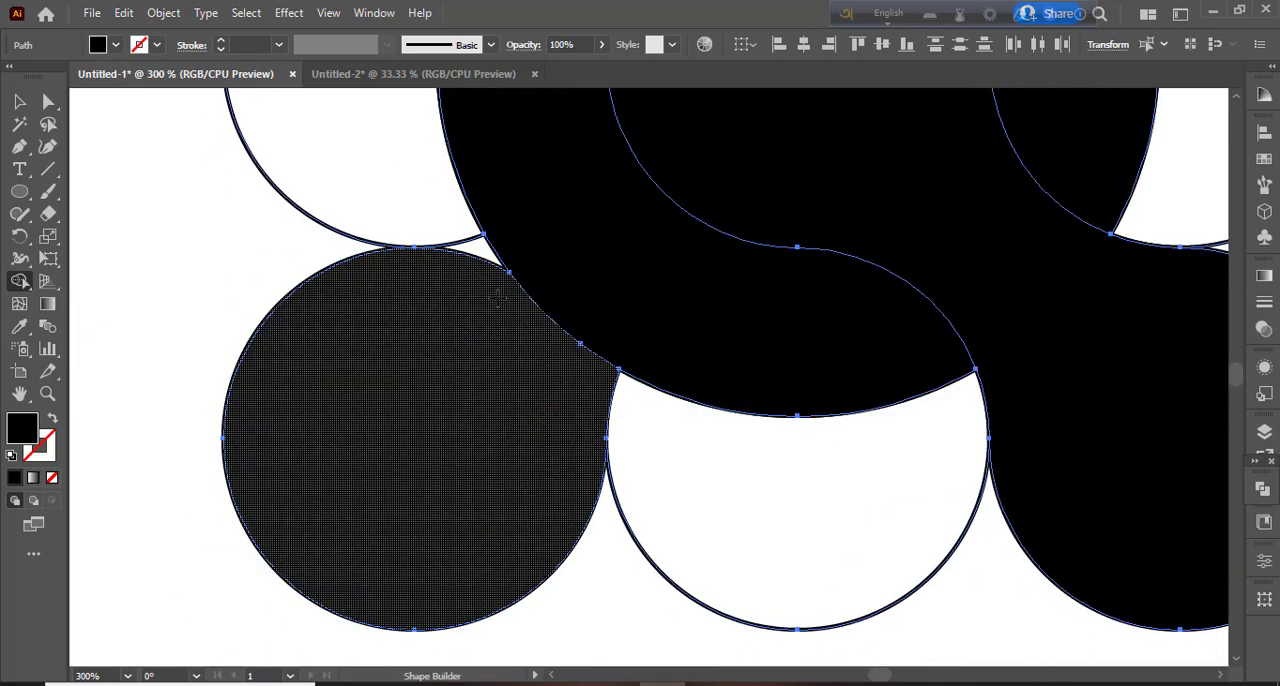
left_click_drag(489, 291, 492, 257)
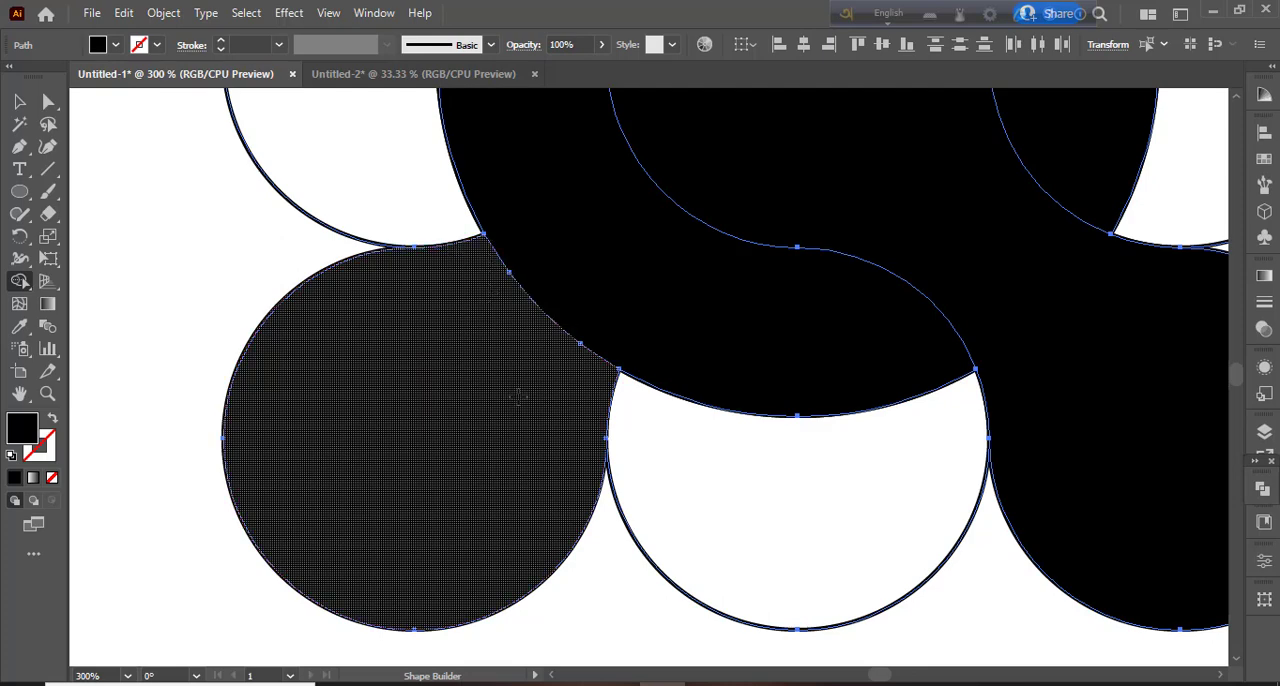
- Move the three black shapes together to the empty area right of the outlined crescents
key("ctrl+minus")
key("ctrl+minus")
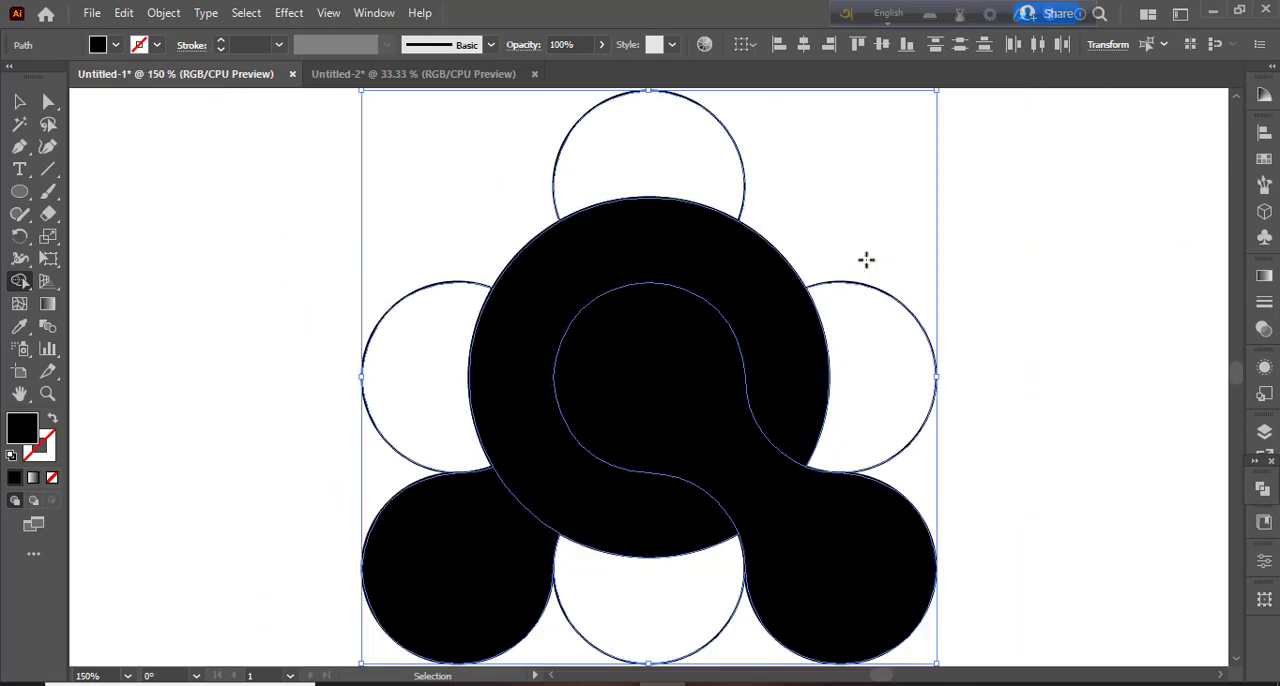
key("ctrl+minus")
key("ctrl+minus")
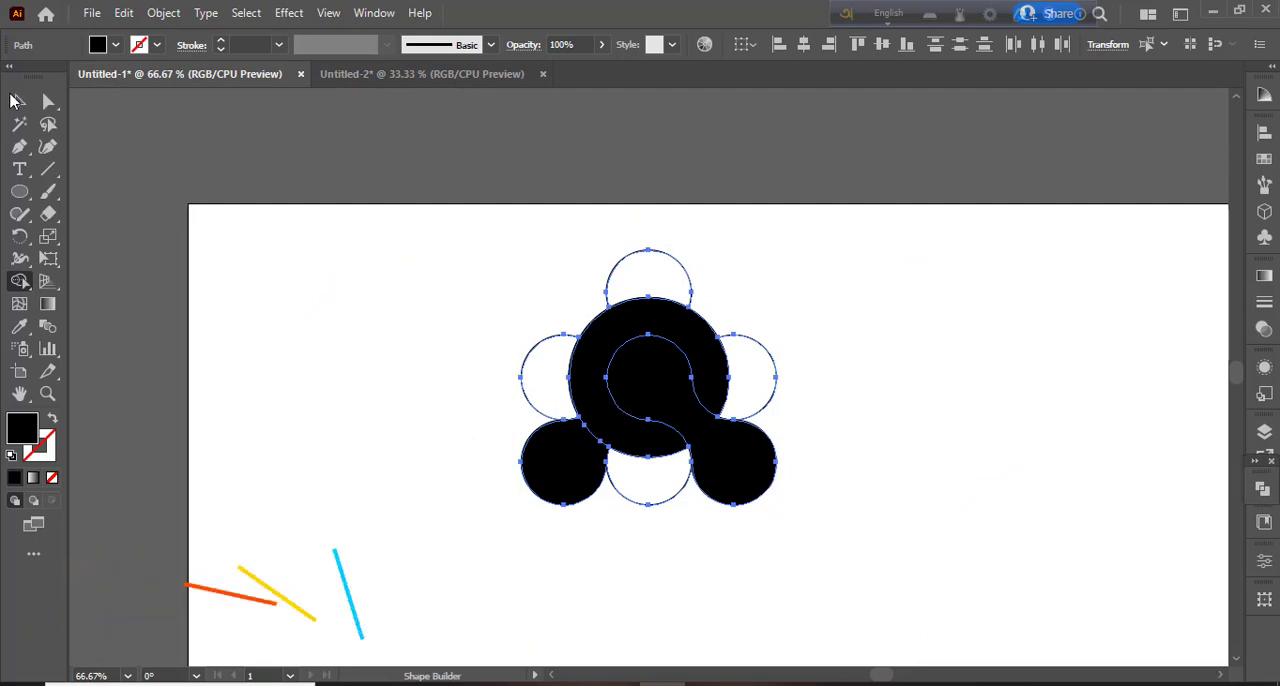
key("v")
left_click(274, 435)
left_click(566, 466)
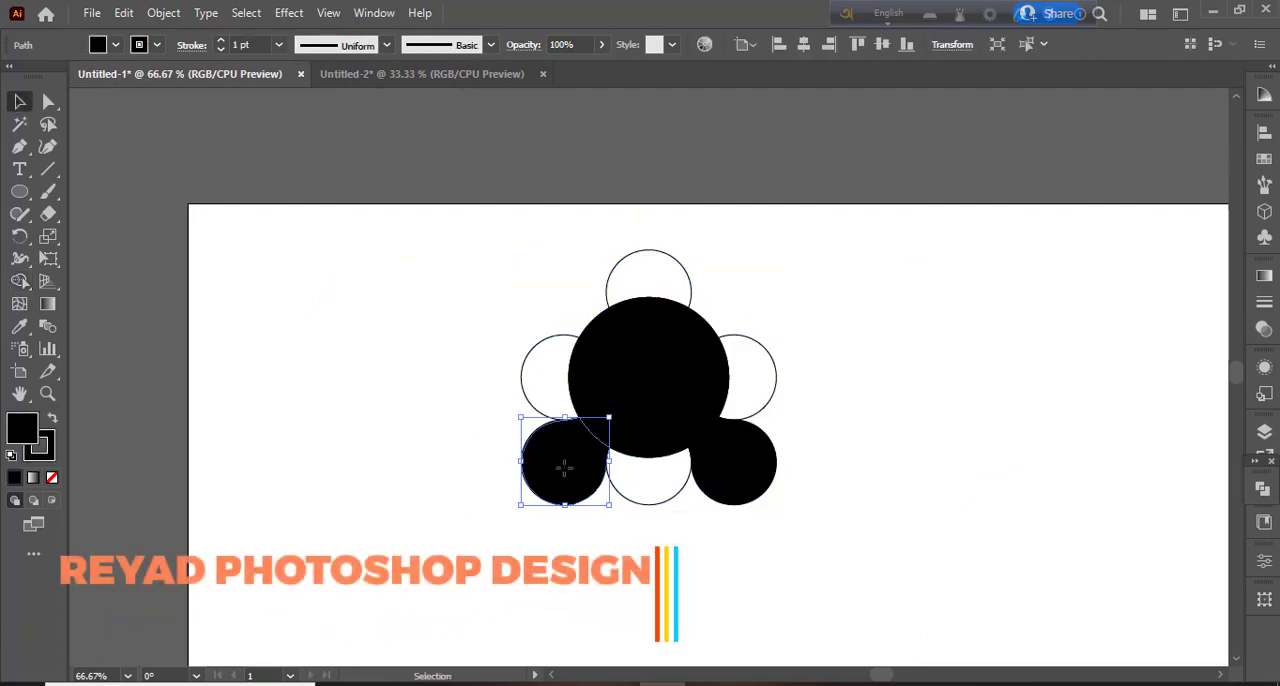
left_click(648, 372, "shift")
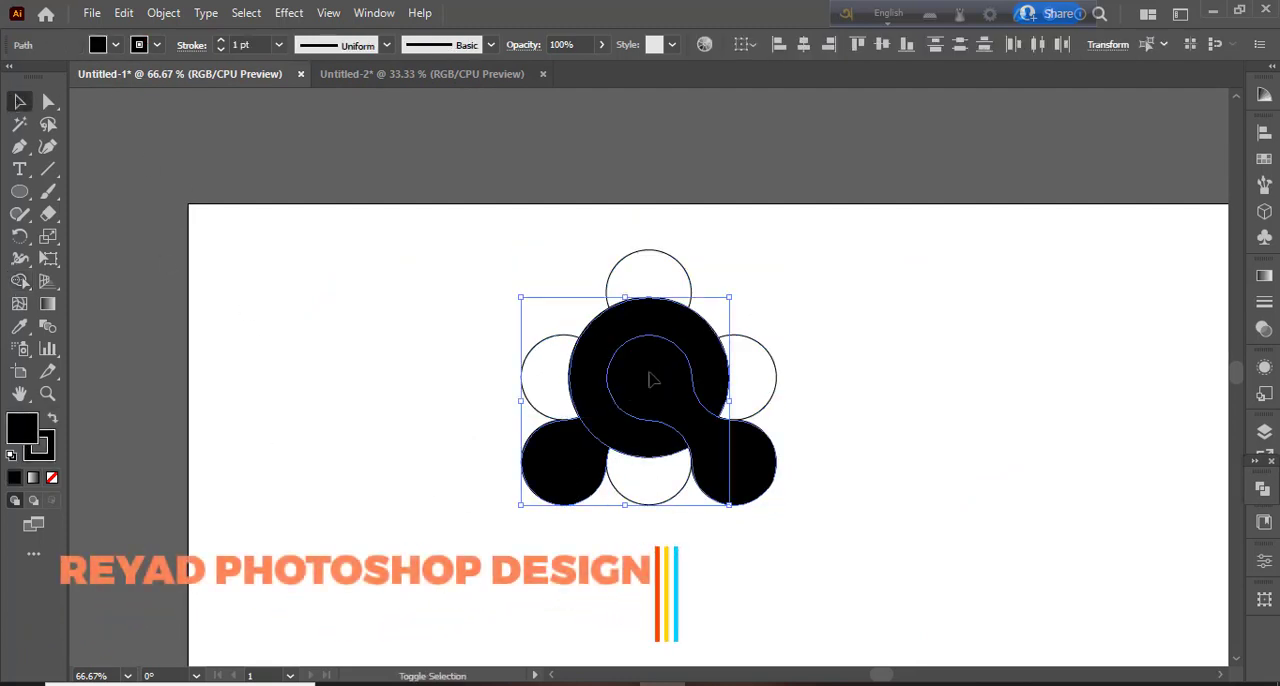
left_click_drag(740, 454, 1092, 406)
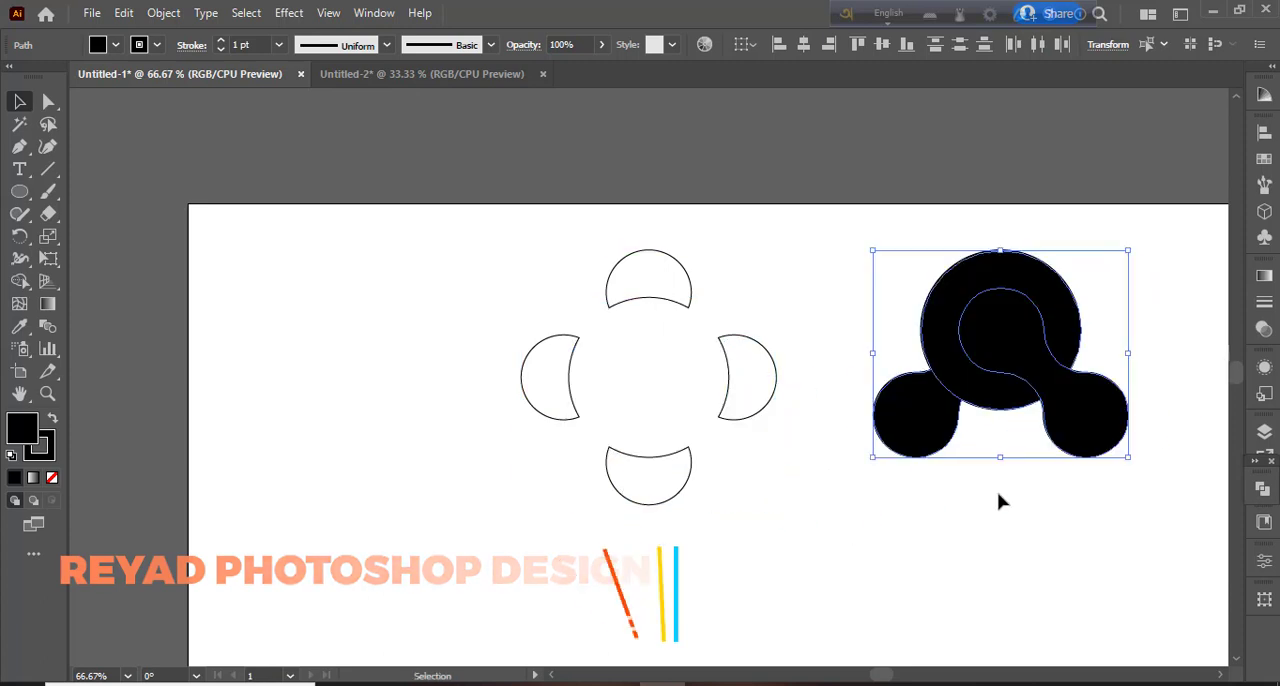
- Delete the four leftover outlined crescents
left_click(838, 622)
left_click_drag(442, 242, 784, 552)
key("Delete")
- Move the whole black mark back to where the crescents were
left_click_drag(826, 314, 1108, 533)
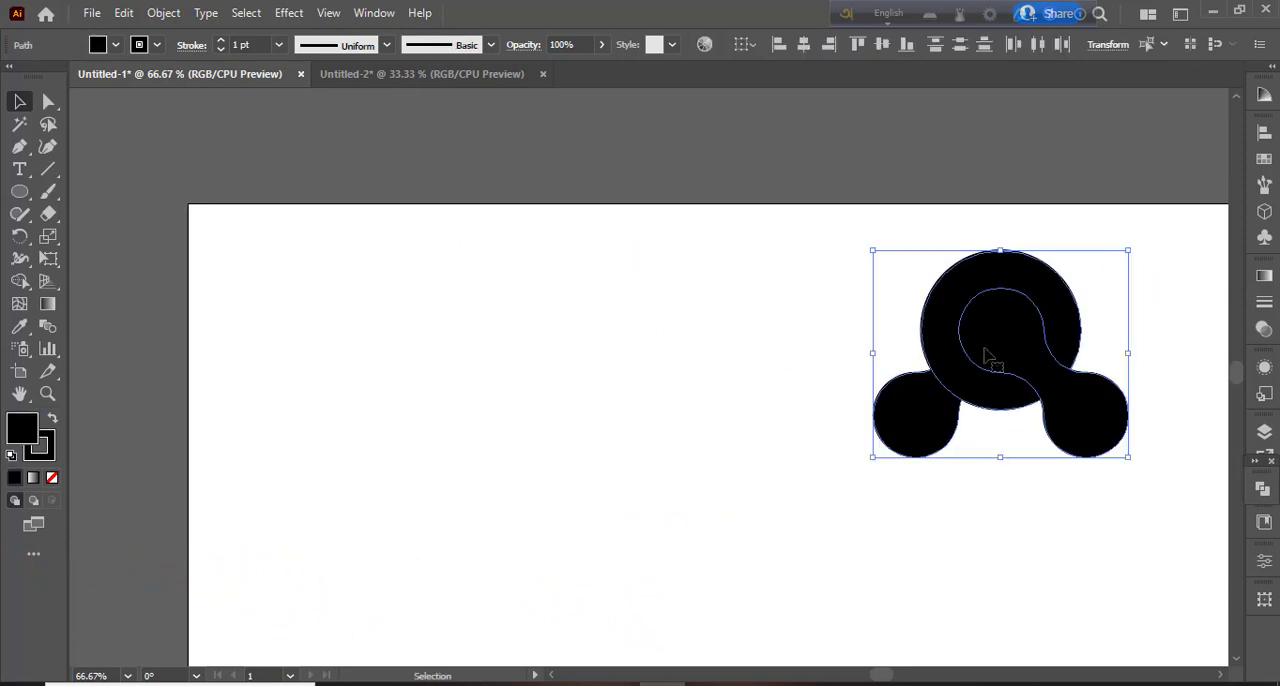
left_click_drag(985, 355, 640, 383)
left_click(714, 580)
- Remove the stroke from all three black shapes of the mark
left_click(660, 300)
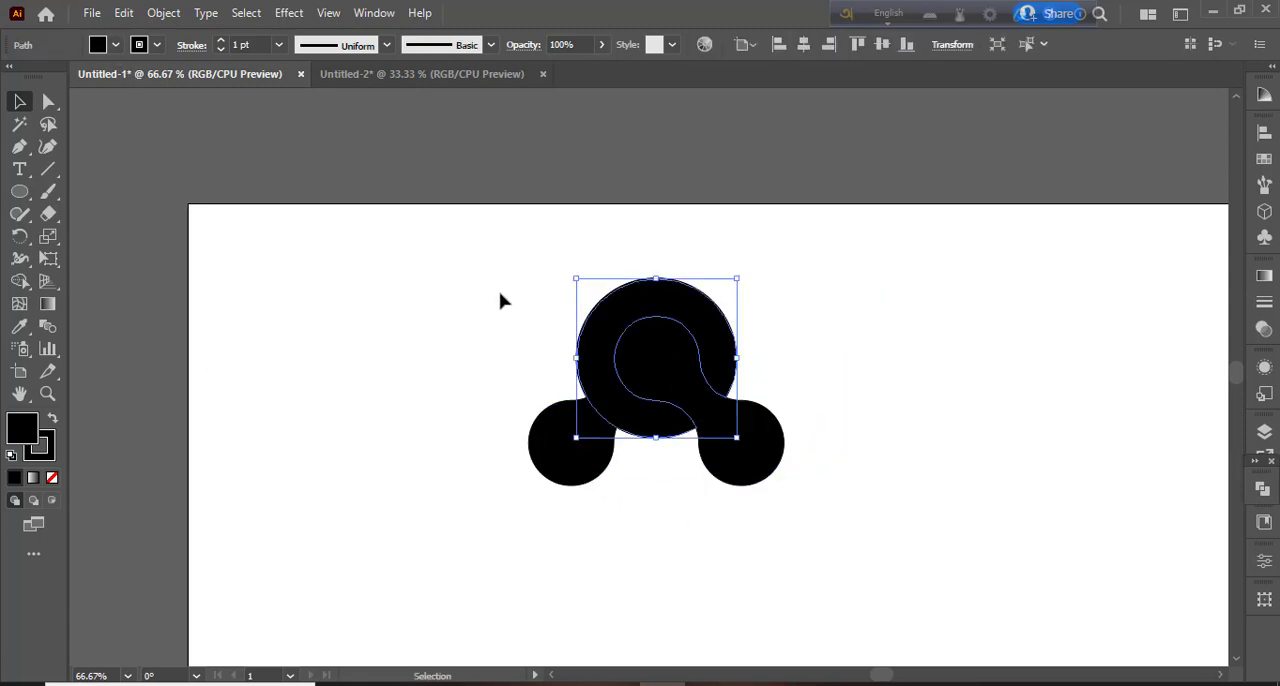
left_click_drag(502, 300, 815, 622)
left_click(53, 448)
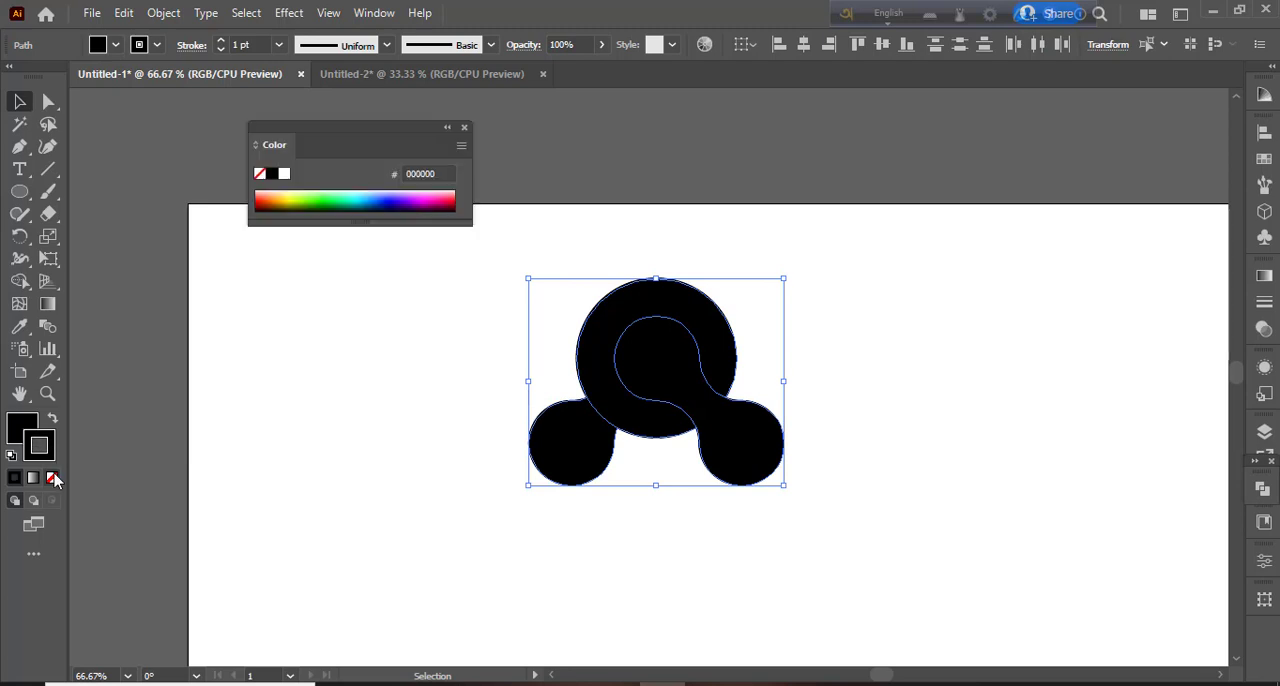
left_click(52, 477)
left_click(241, 410)
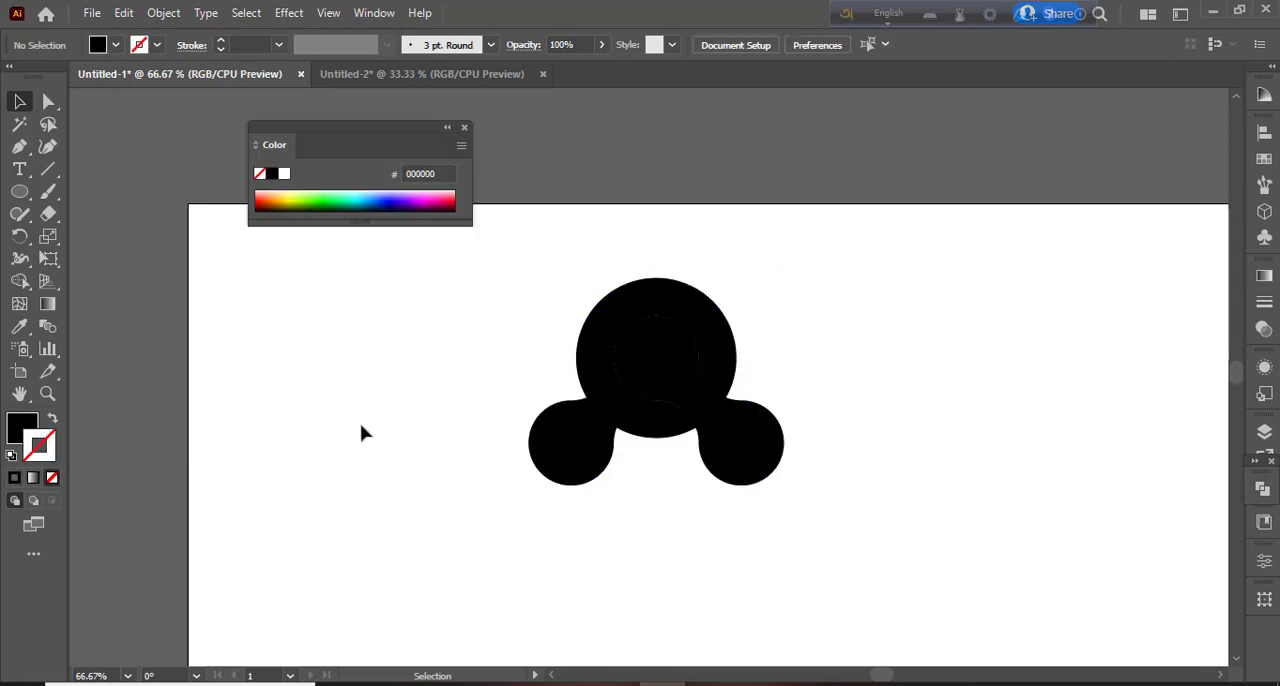
- Try several blue swatches on the ring shape and settle on a teal fill, 00A99D
left_click(617, 327)
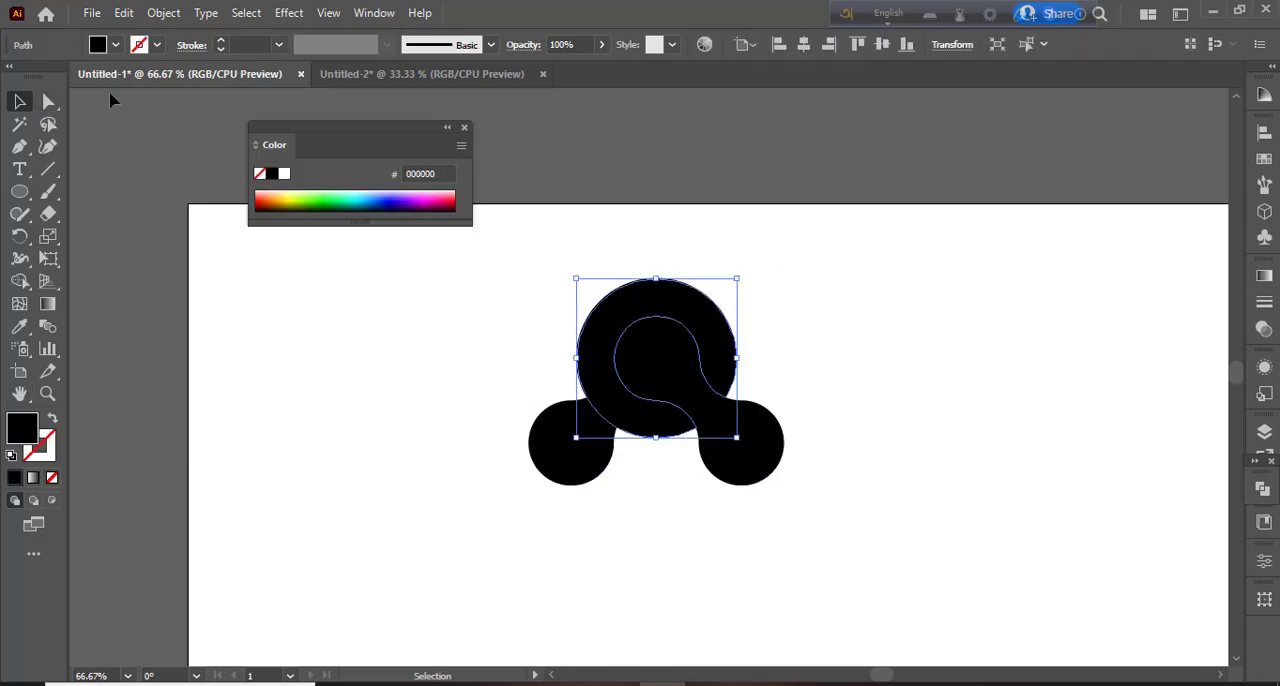
left_click(115, 47)
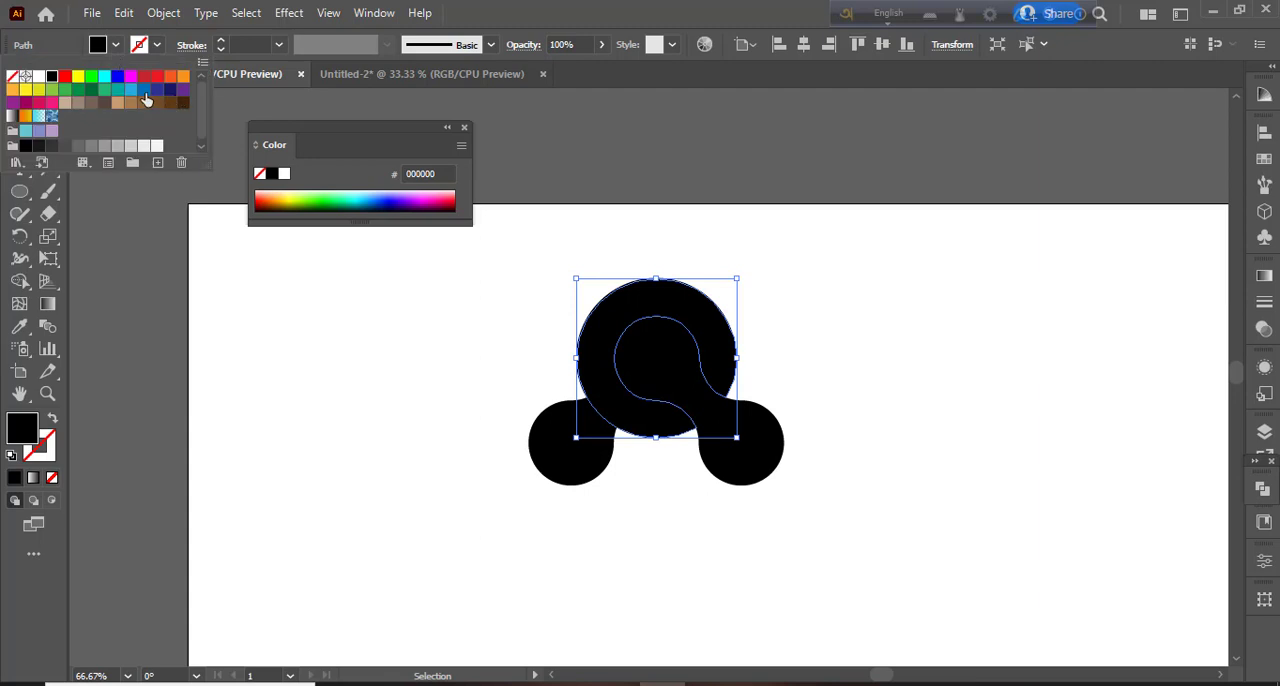
left_click(157, 90)
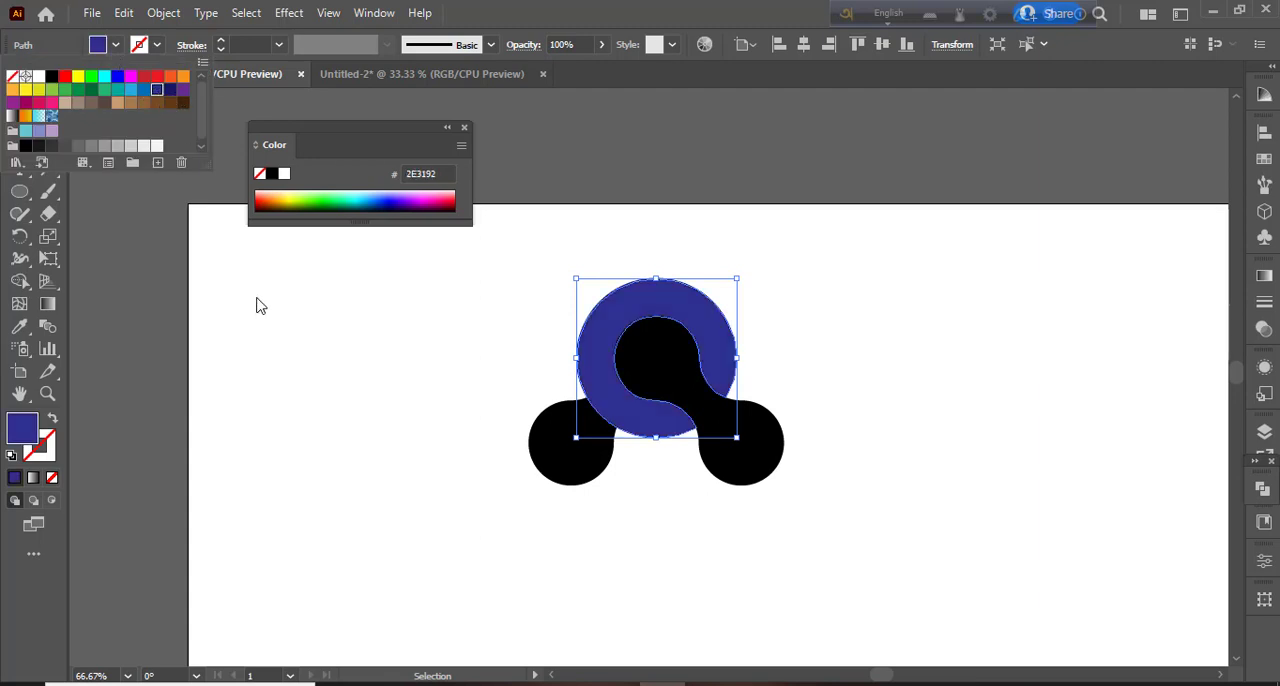
left_click(143, 91)
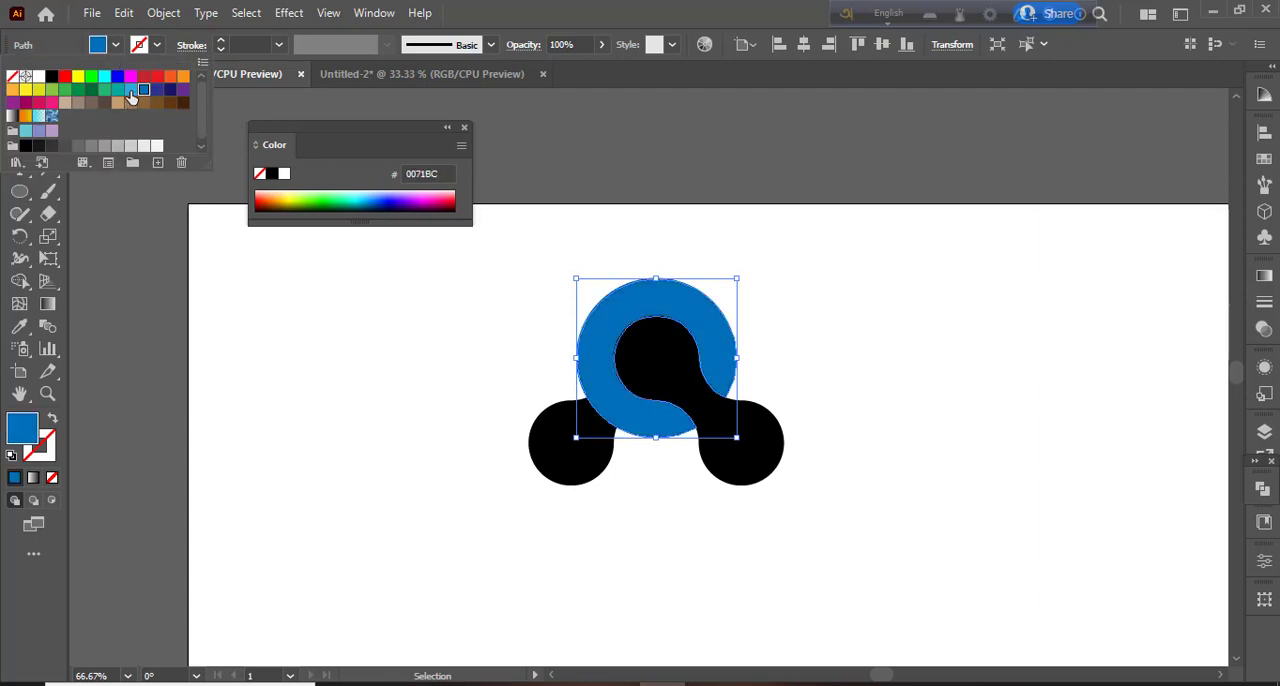
left_click(130, 91)
left_click(117, 91)
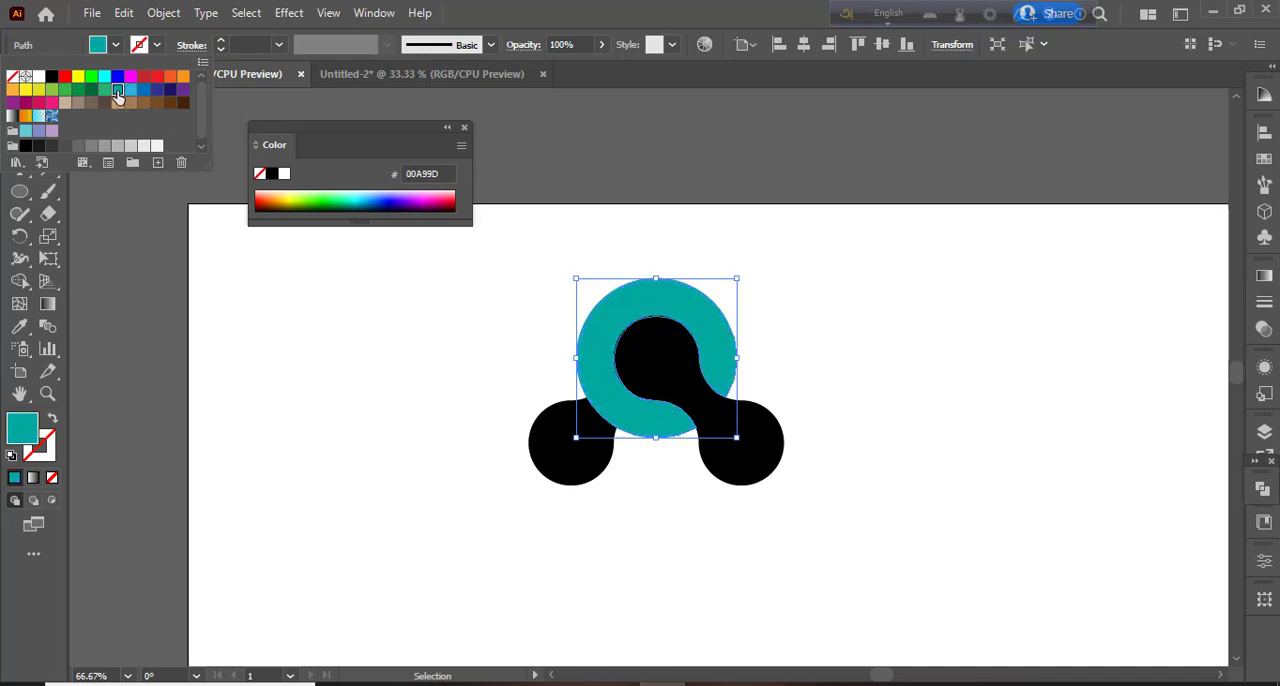
left_click(208, 374)
- Fill the dumbbell-shaped piece running from the ring's centre to the lower-right circle with orange F7931E
left_click(635, 366)
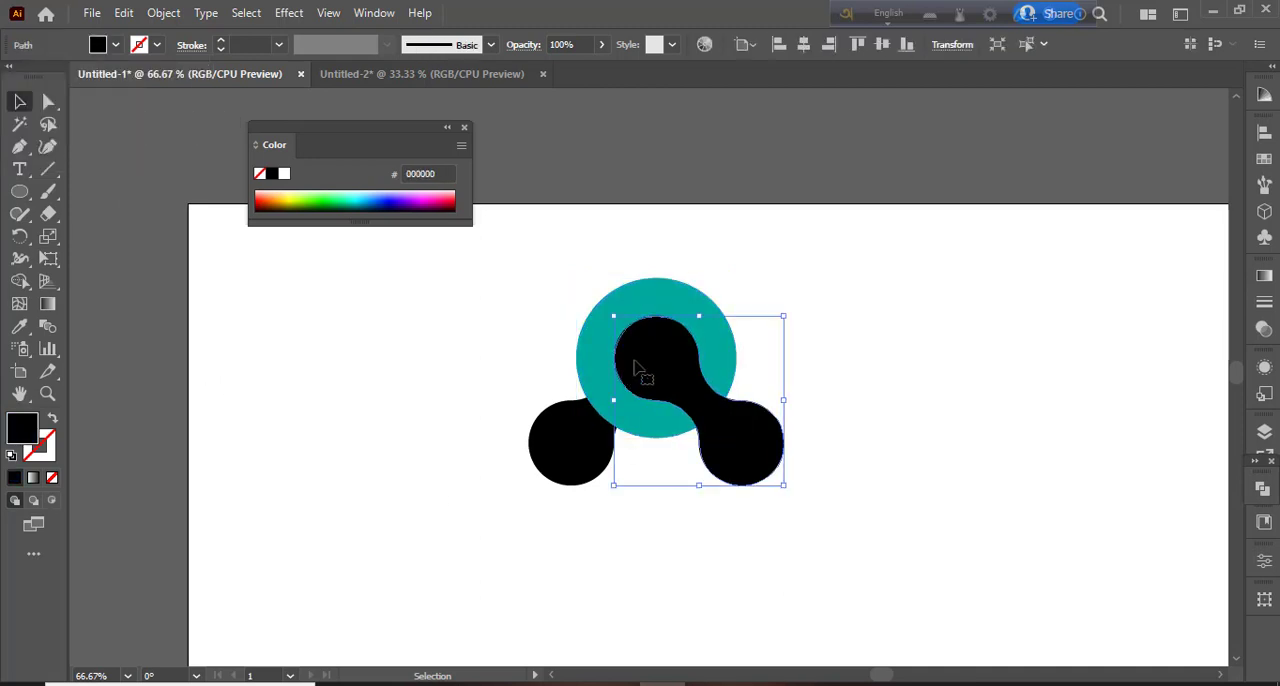
left_click(118, 45)
left_click(182, 78)
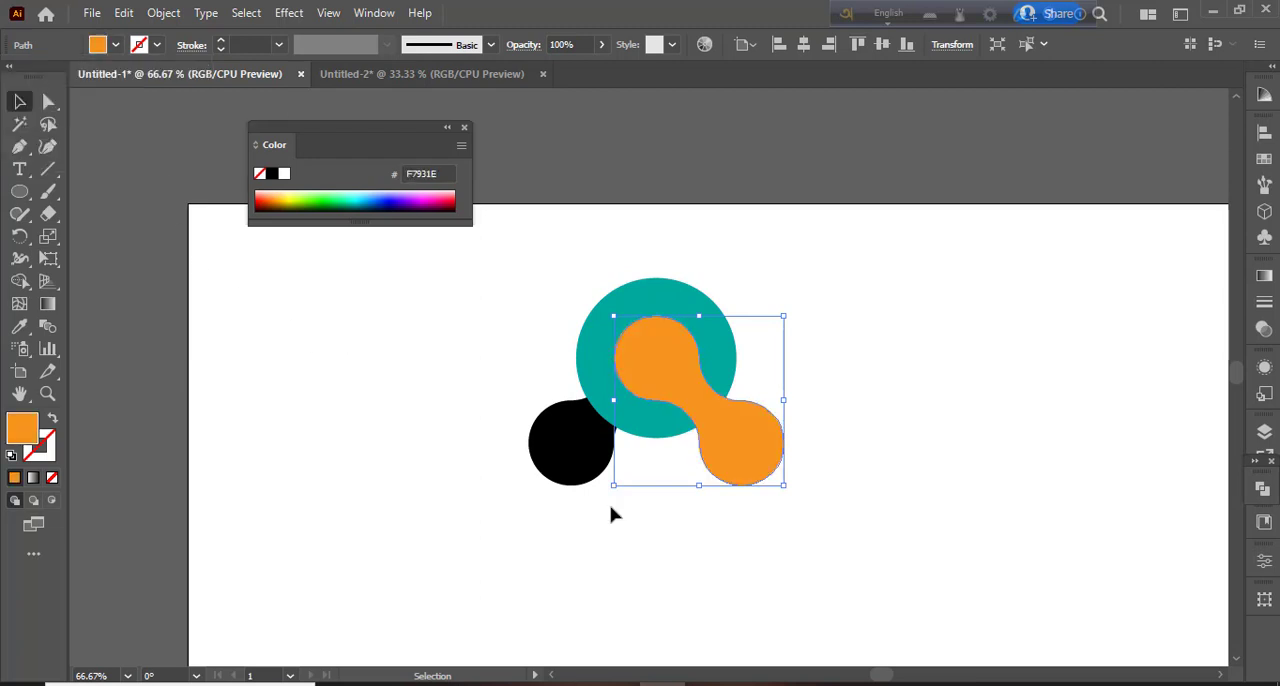
- Copy the dumbbell shape's orange fill onto the remaining black lower-left shape with the Eyedropper and dismiss the floating colour controls
left_click(572, 466)
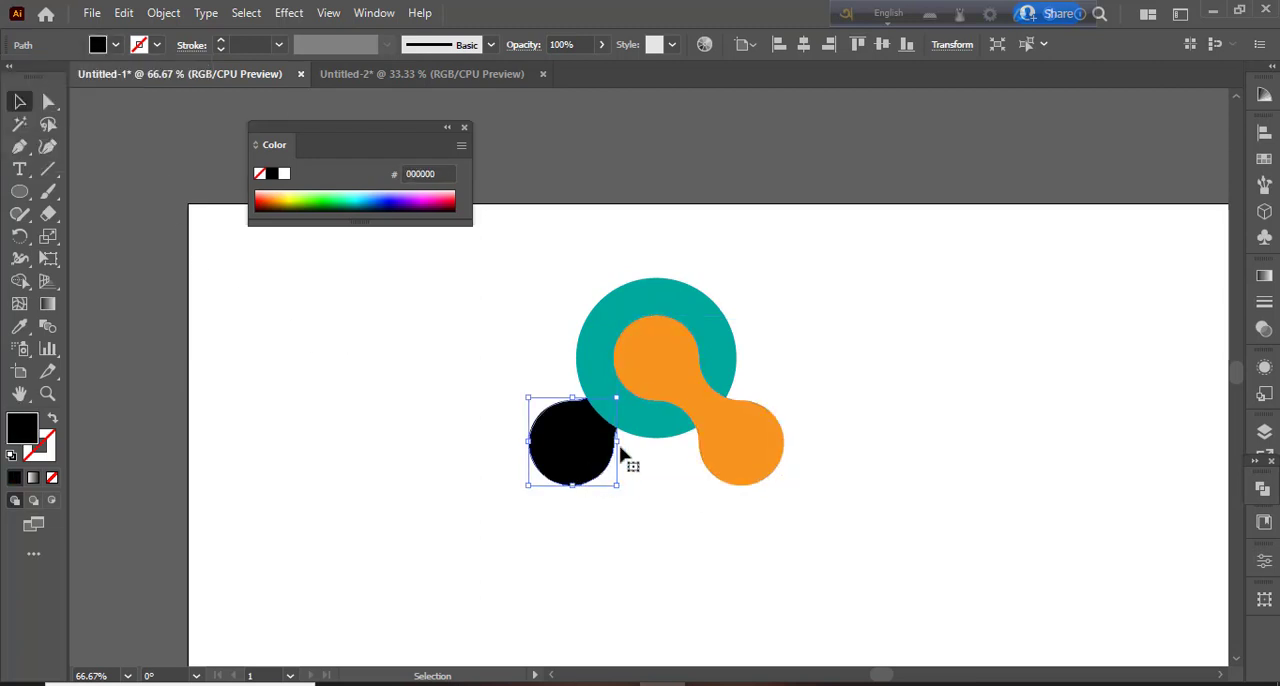
key("i")
left_click(663, 366)
left_click(21, 103)
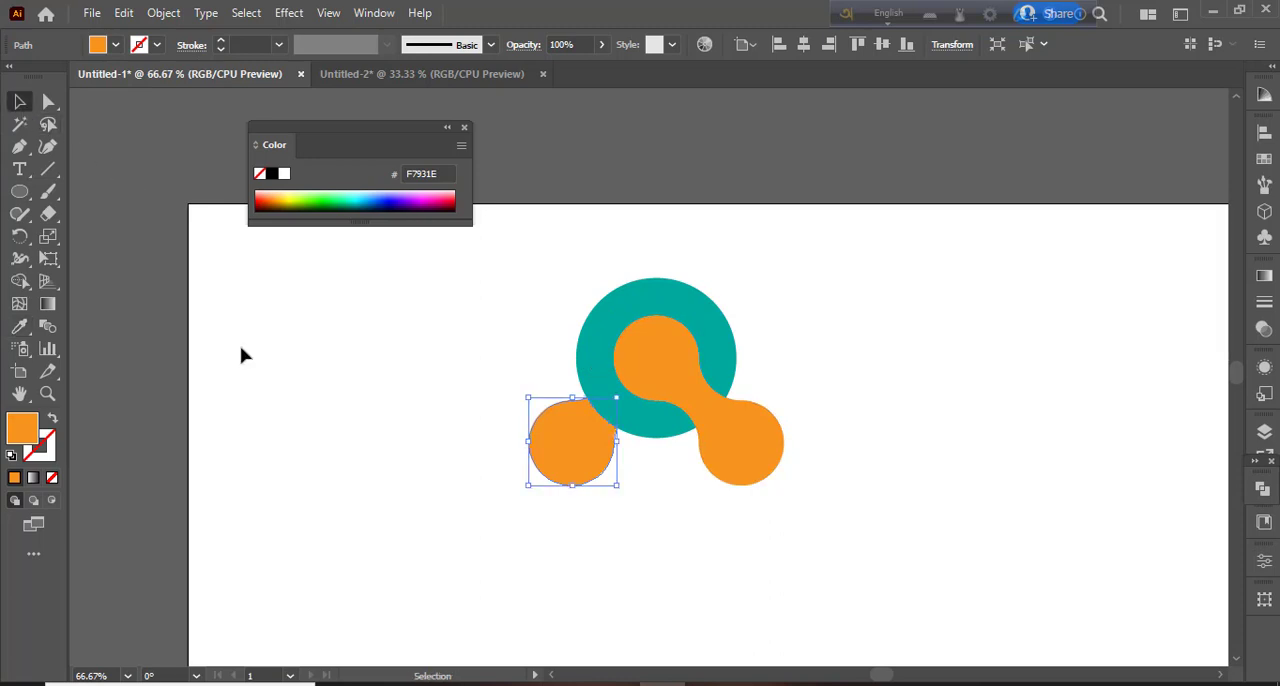
left_click(410, 249)
left_click(464, 128)
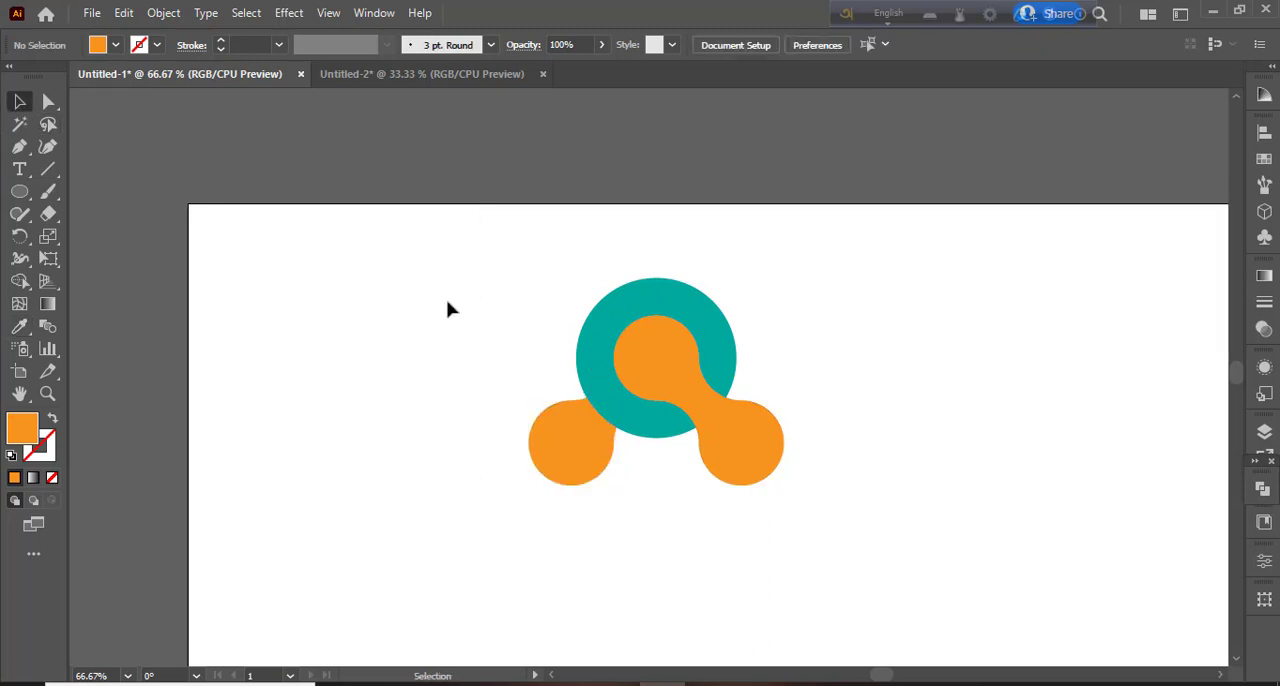
- Group the three coloured shapes and move the group a little up and to the right on the artboard
left_click_drag(479, 291, 860, 538)
right_click(750, 482)
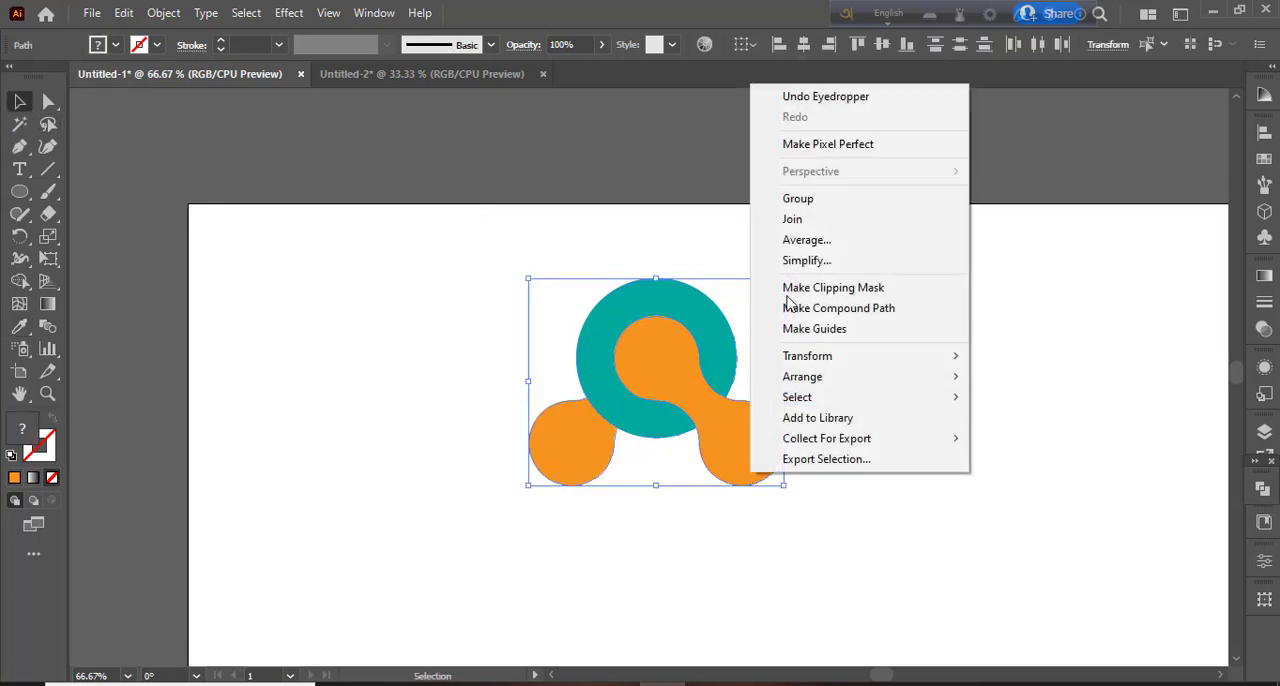
left_click(790, 196)
left_click(868, 489)
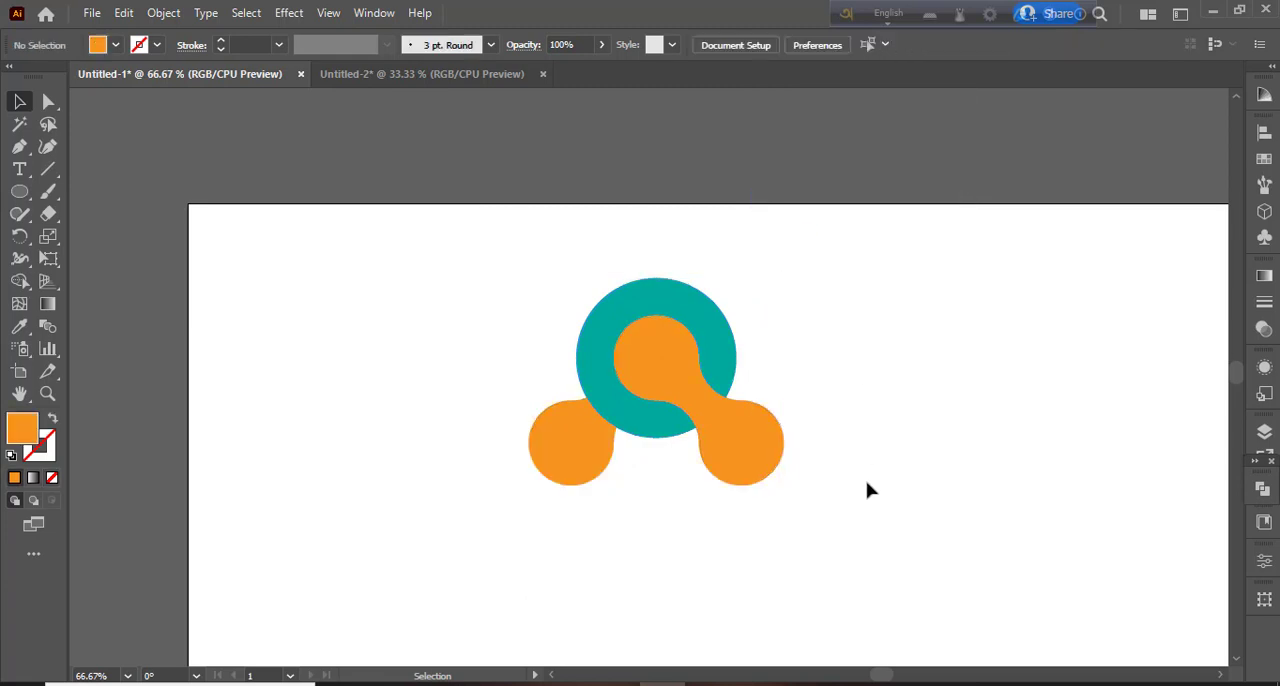
left_click_drag(708, 430, 846, 402)
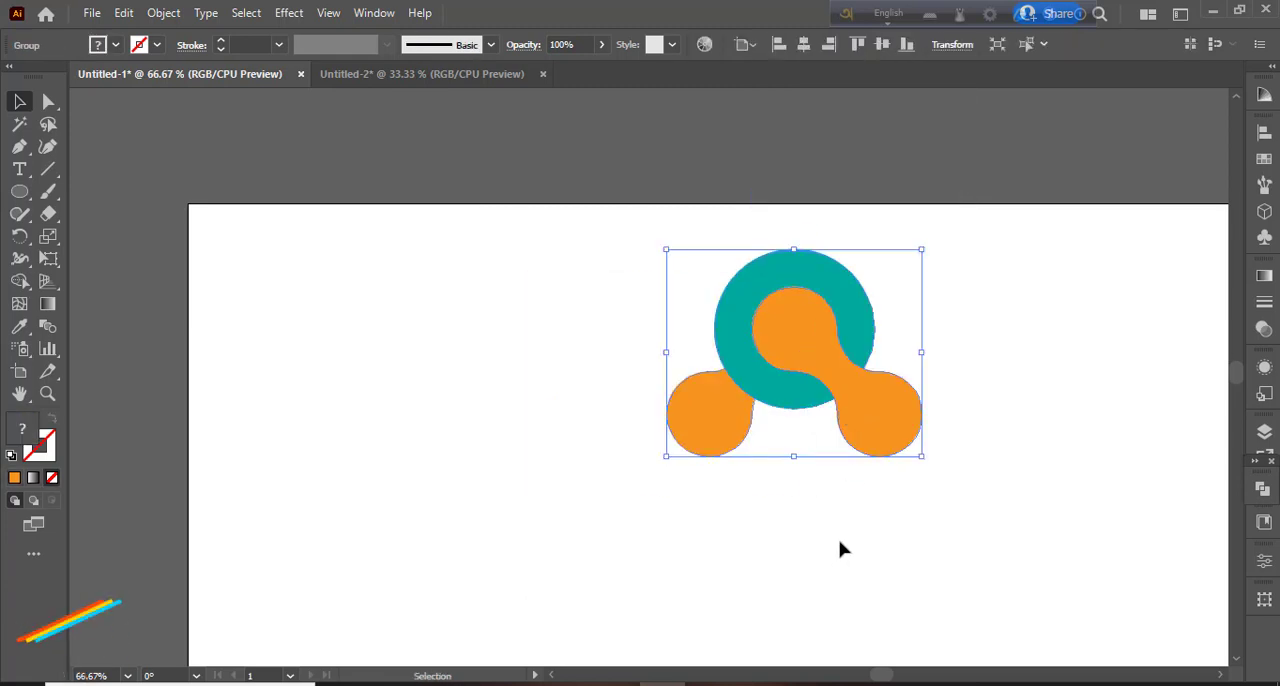
left_click(188, 341)
- Draw a square with the Rectangle tool, smaller than the mark's width, and place it below and left of the mark
right_click(20, 195)
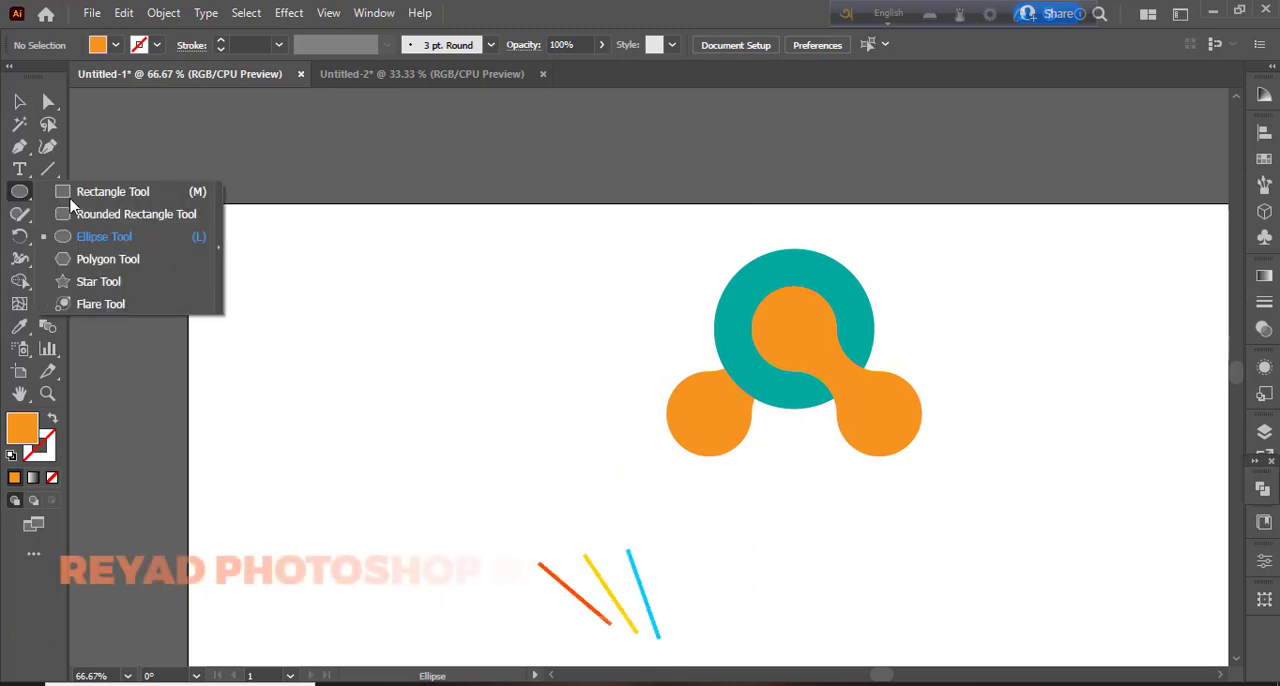
left_click(108, 193)
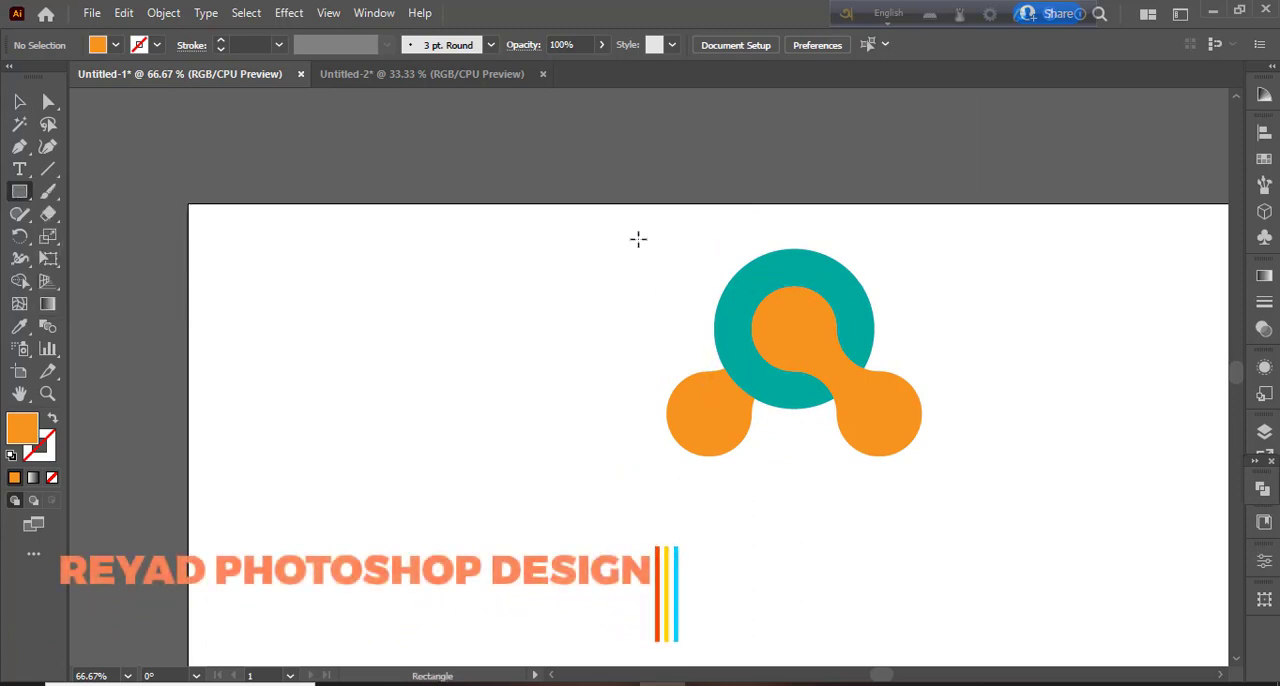
mouse_move(638, 239)
left_mouse_down()
mouse_move(812, 496)
mouse_move(937, 490)
mouse_move(934, 474)
mouse_move(766, 366)
mouse_move(709, 307)
mouse_move(737, 336)
left_mouse_up()
left_click(27, 101)
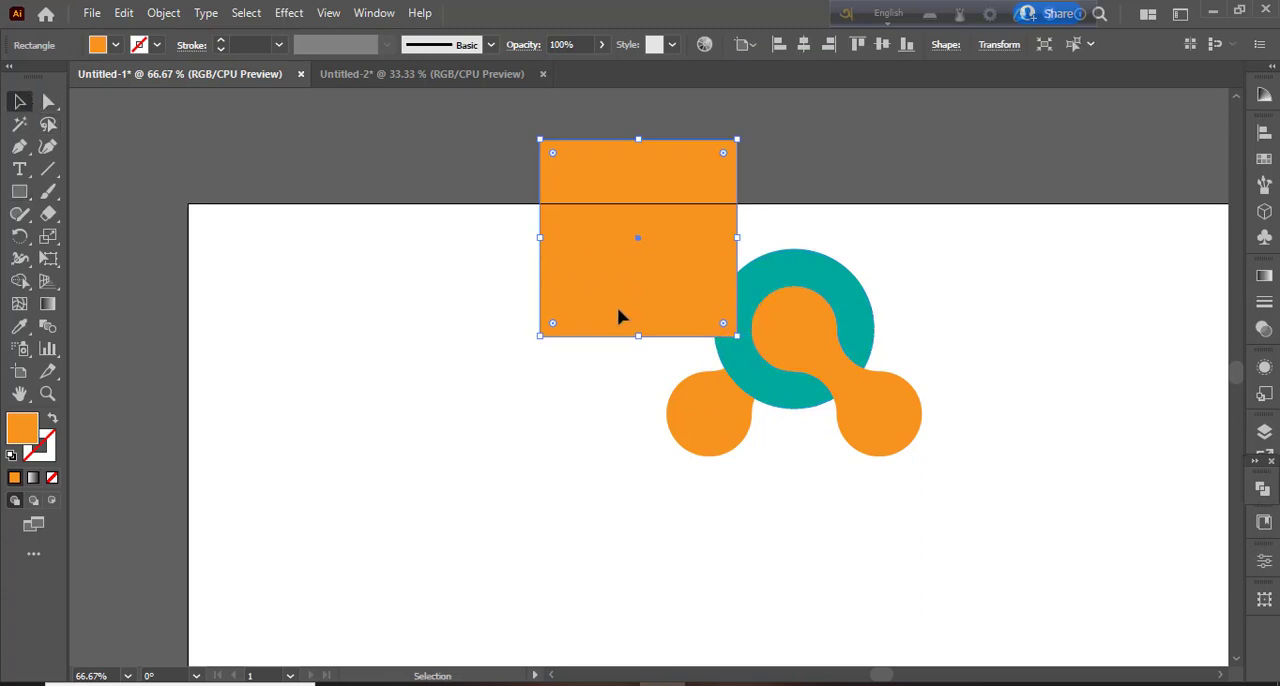
left_click_drag(618, 316, 512, 470)
- Fill the square with the blue swatch R=0 G=113 B=188
left_click(116, 45)
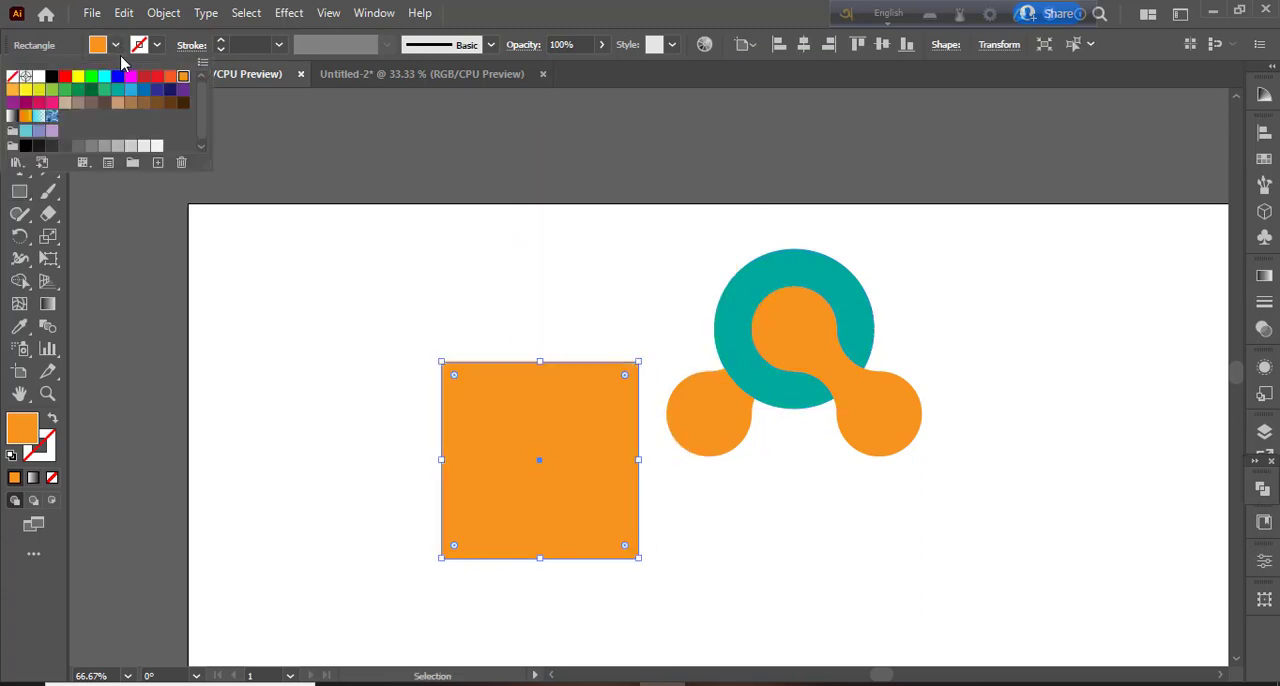
left_click(118, 91)
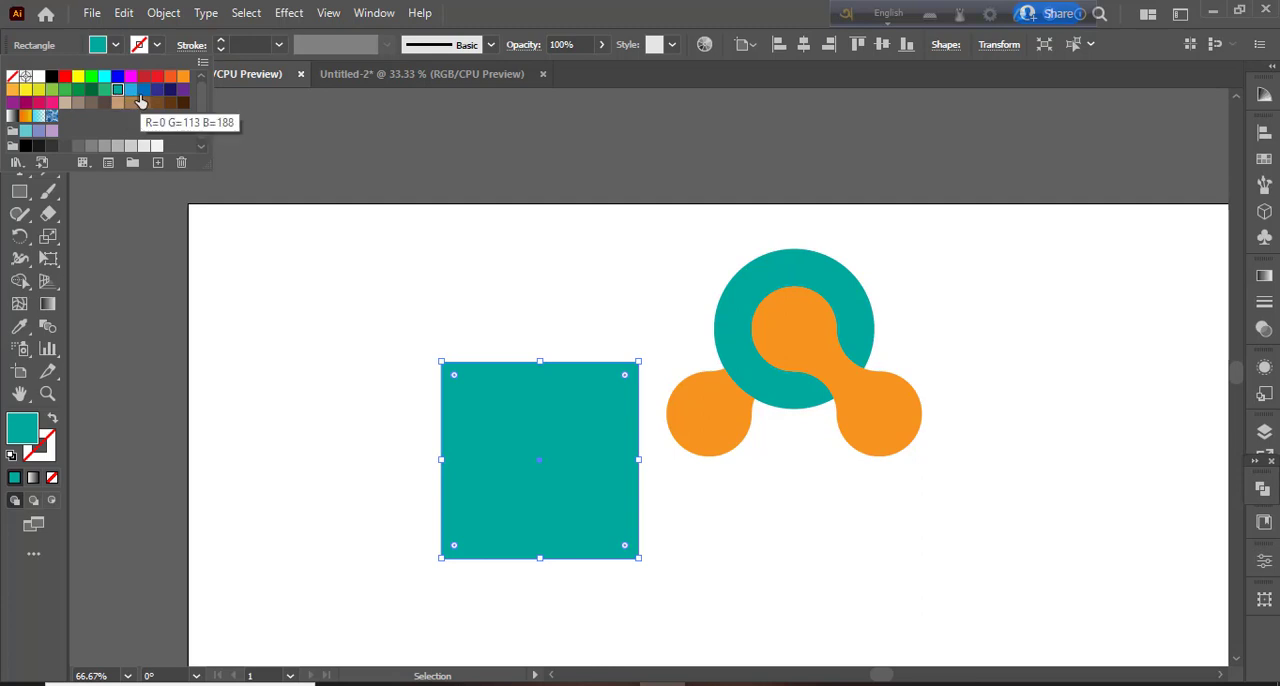
left_click(143, 91)
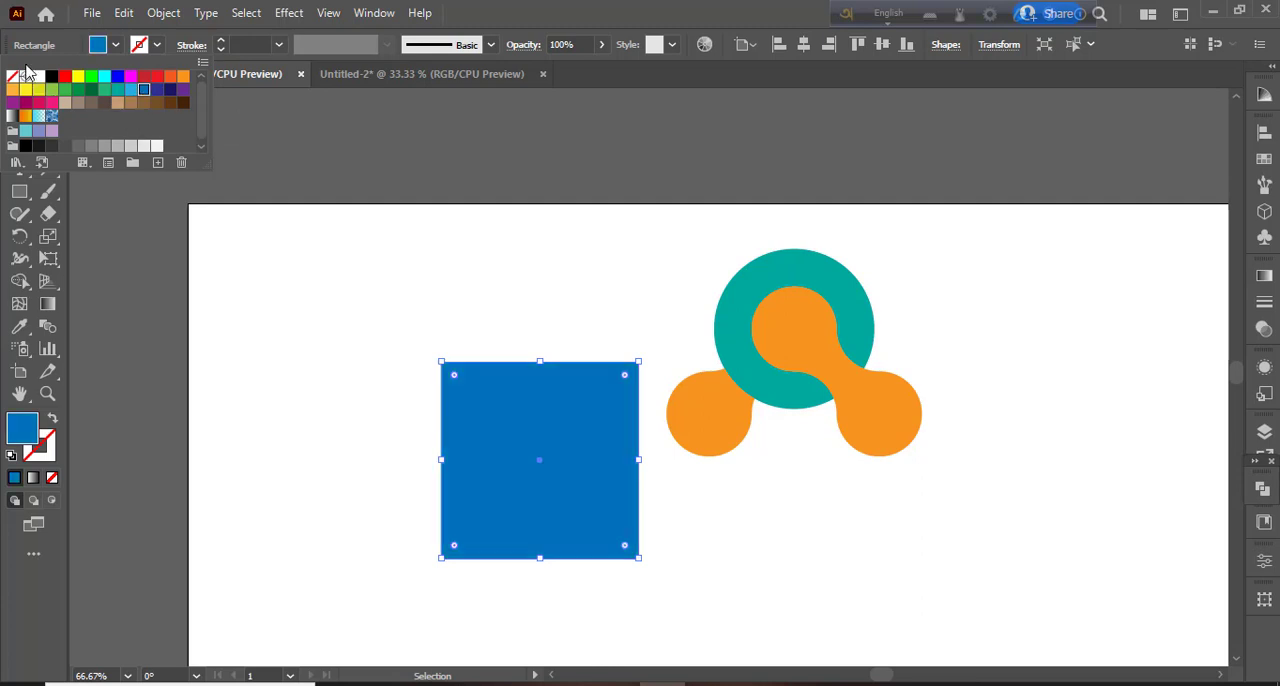
left_click(366, 274)
left_click(380, 251)
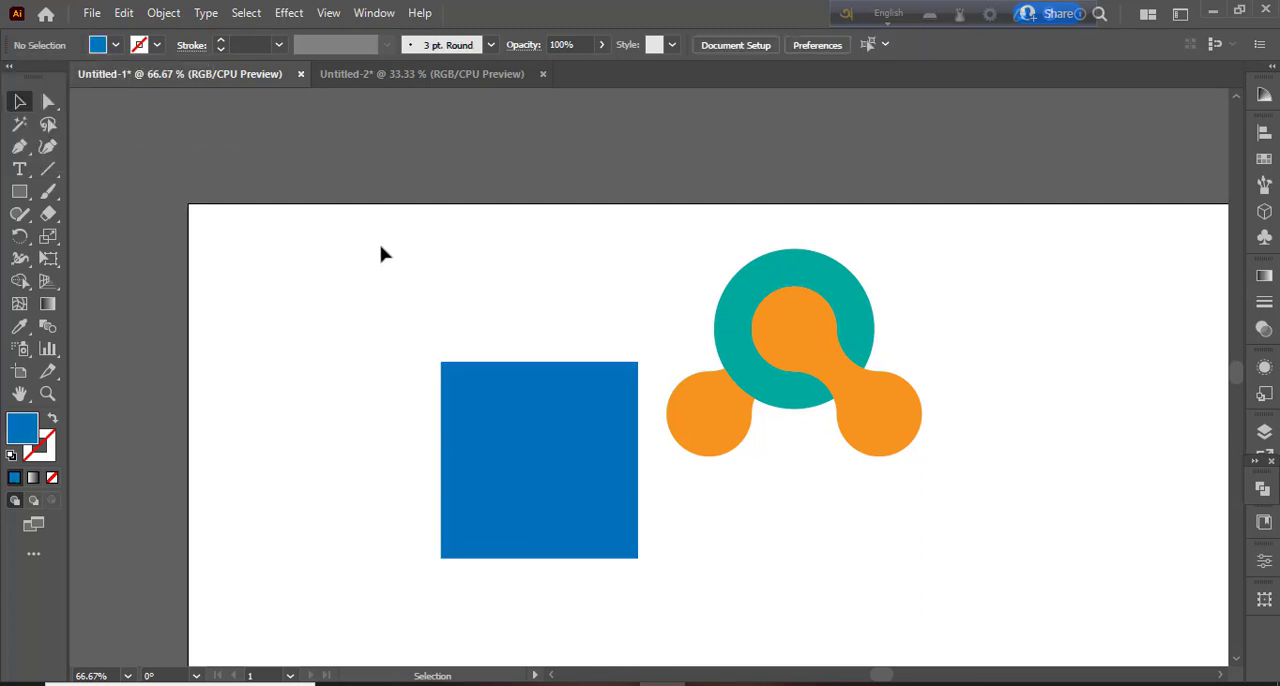
- Move the grouped mark onto the square and bring it to the front
left_click(731, 388)
left_click_drag(760, 391, 531, 486)
key("a")
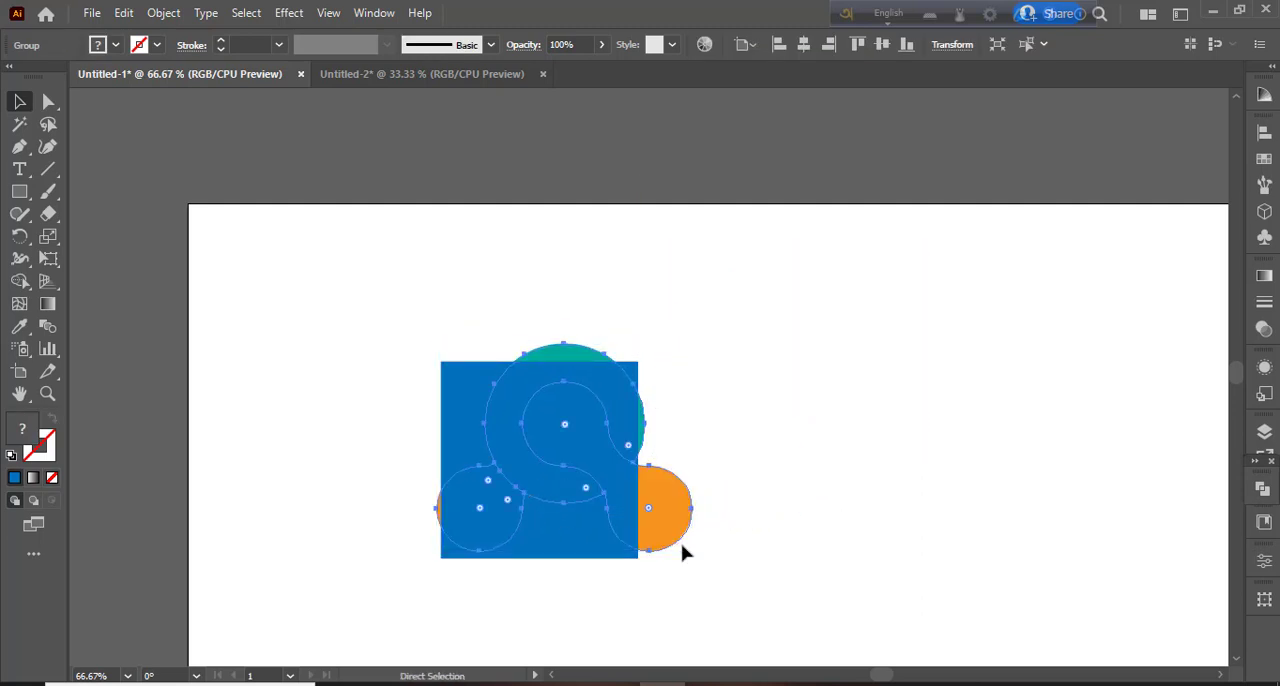
key("ctrl+shift+bracketright")
key("v")
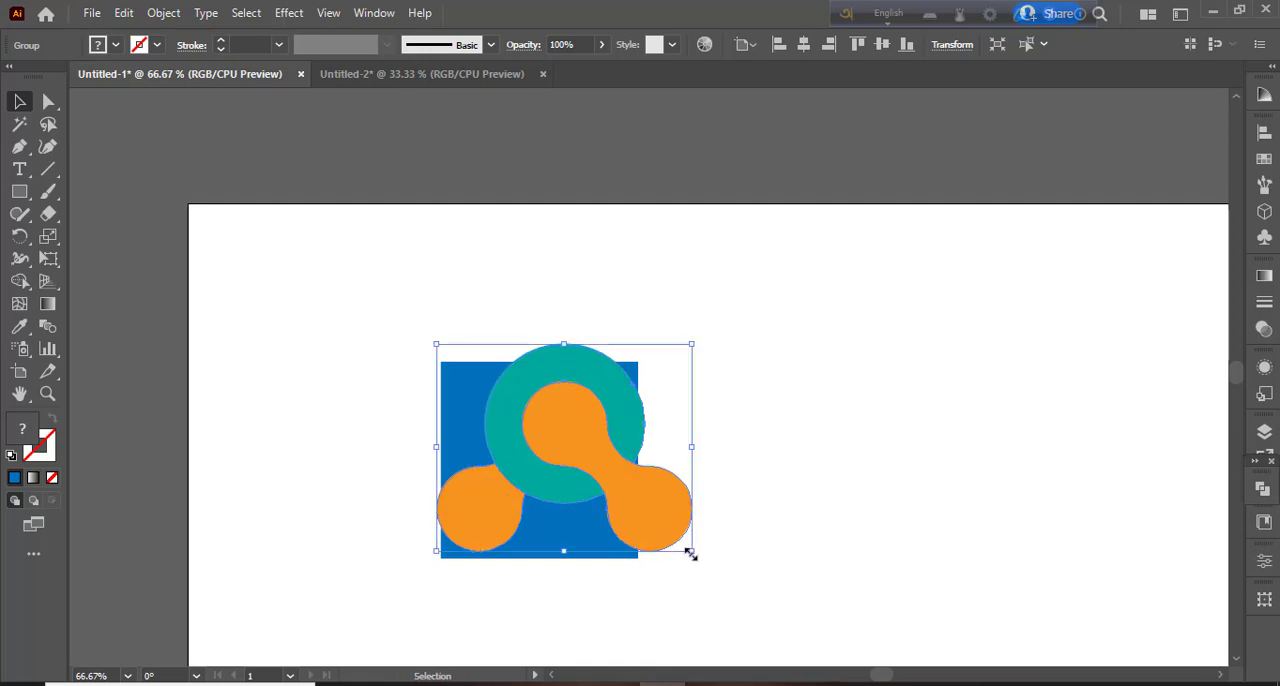
- Scale the mark down to fit inside the square and align both objects on their horizontal and vertical centres
left_click_drag(690, 553, 646, 536)
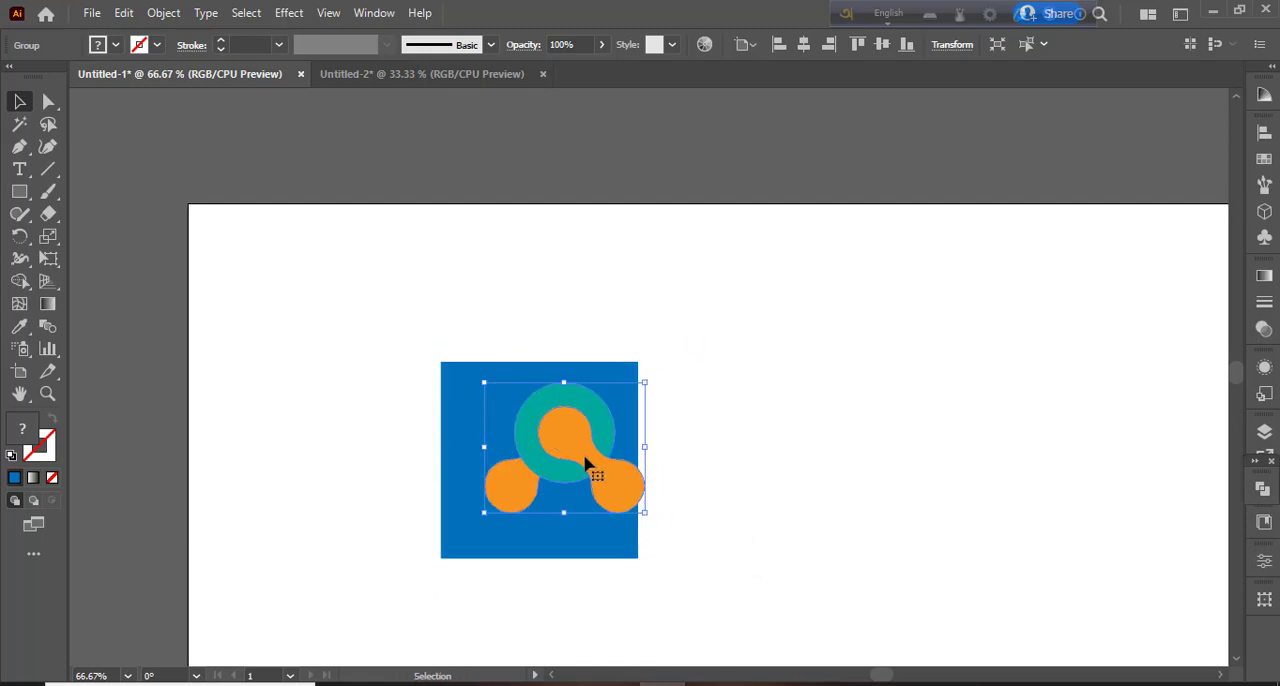
left_click_drag(566, 461, 540, 478)
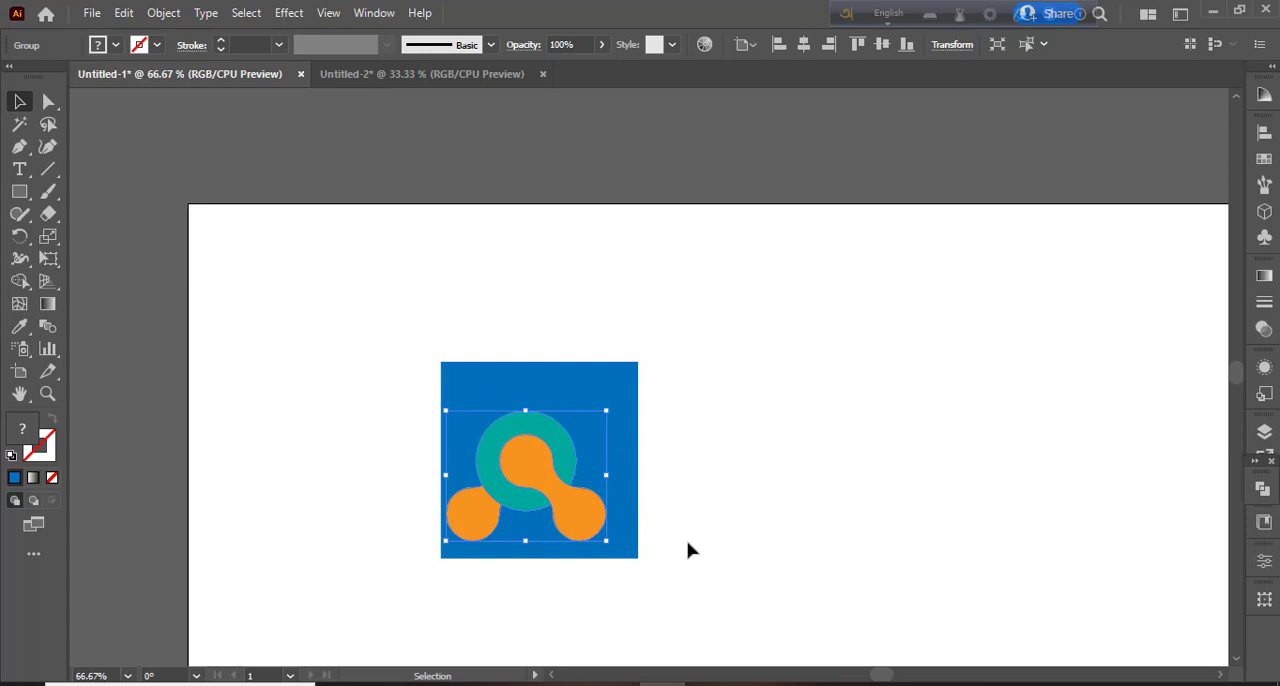
left_click(628, 540, "shift")
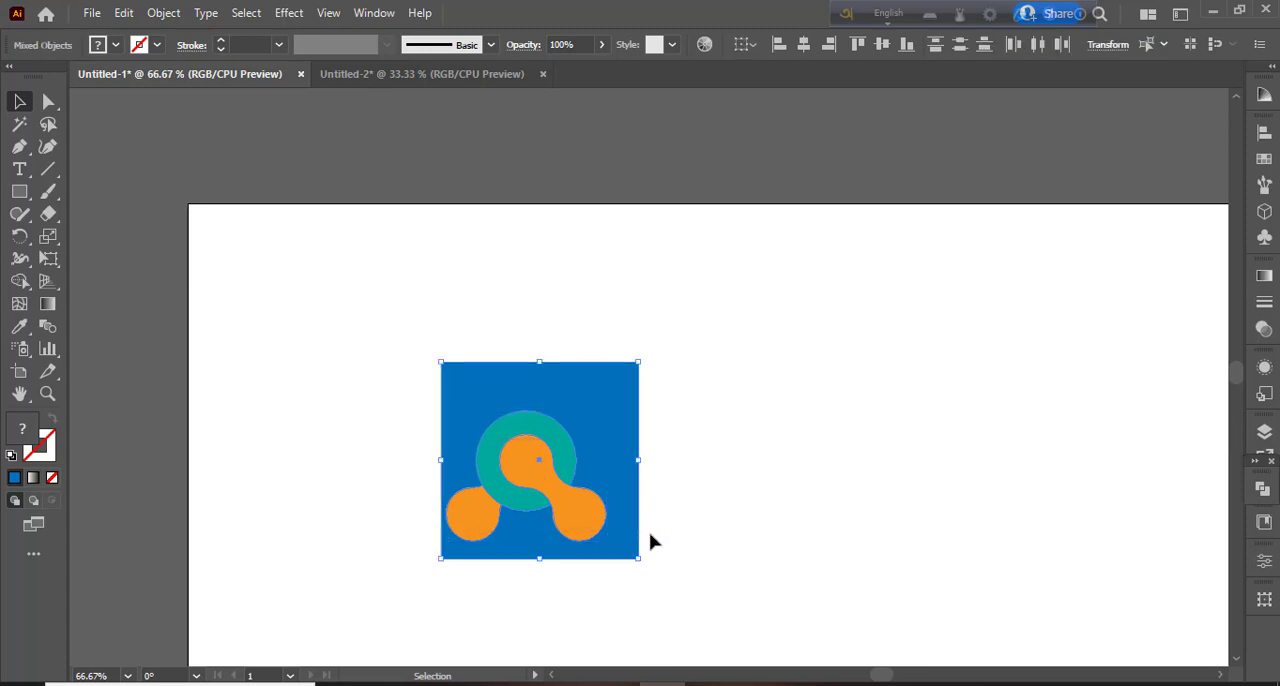
left_click(803, 44)
left_click(882, 44)
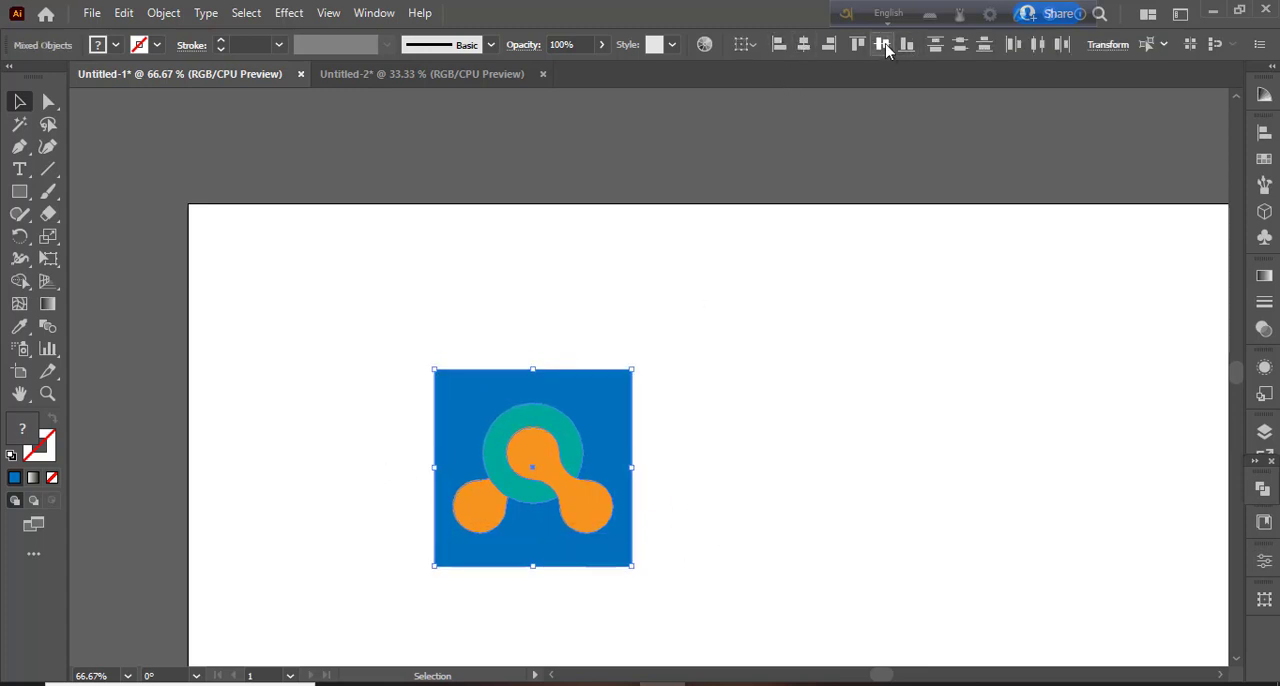
left_click(862, 397)
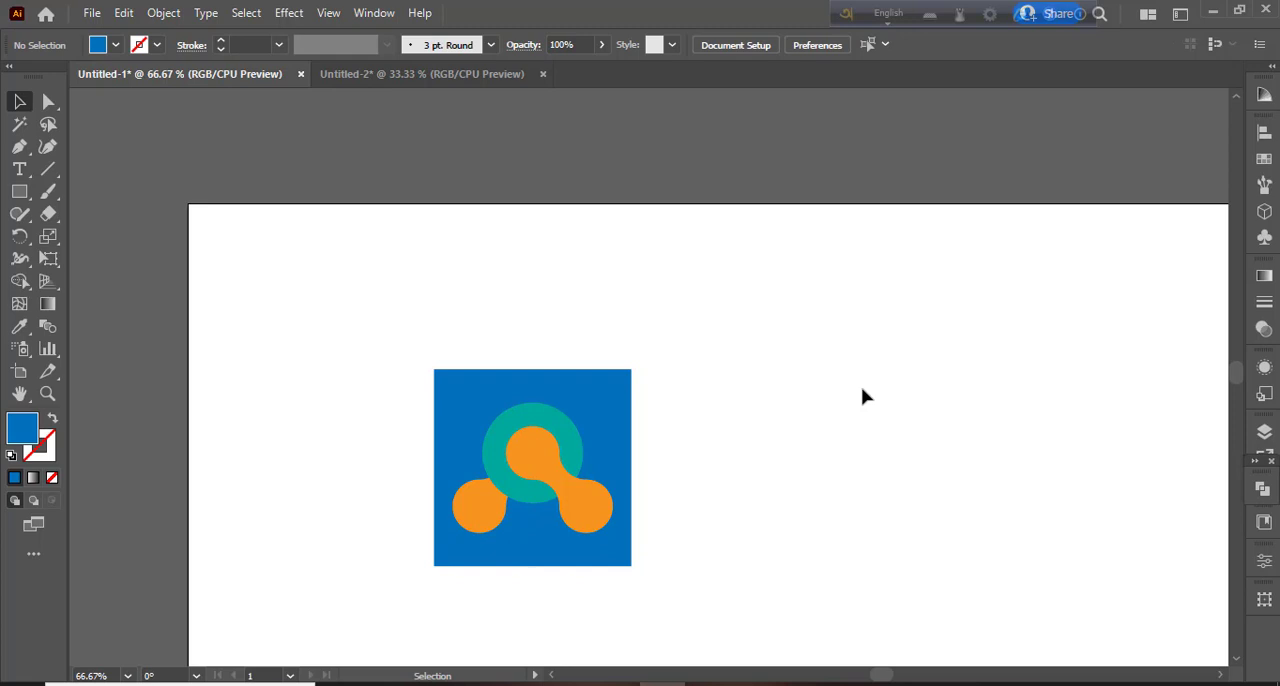
- Change the background square's fill to dark green
left_click(594, 420)
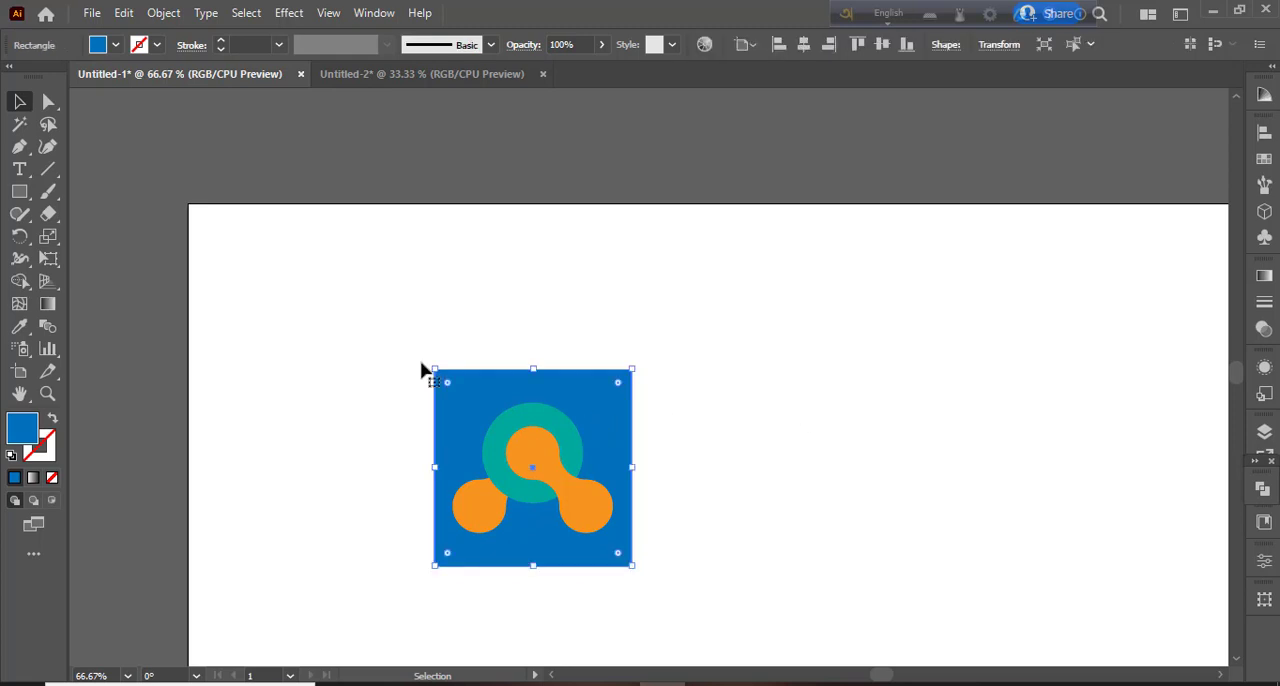
left_click(116, 45)
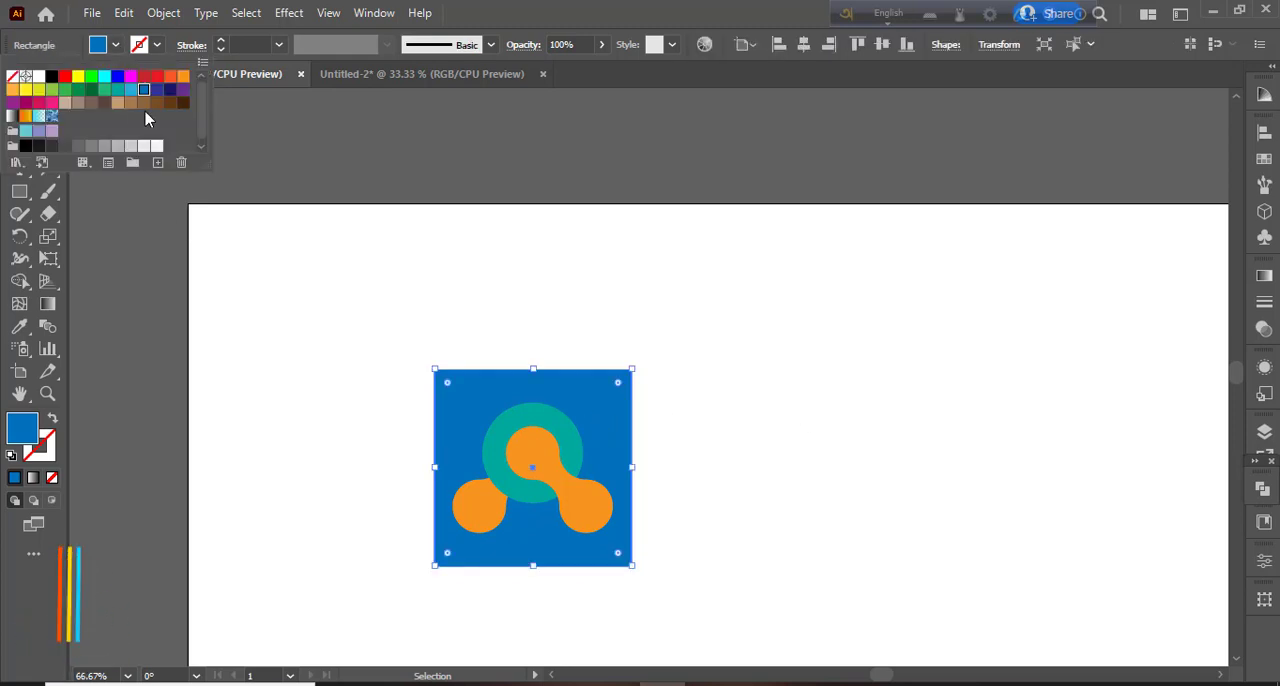
left_click(91, 89)
left_click(261, 322)
left_click(256, 332)
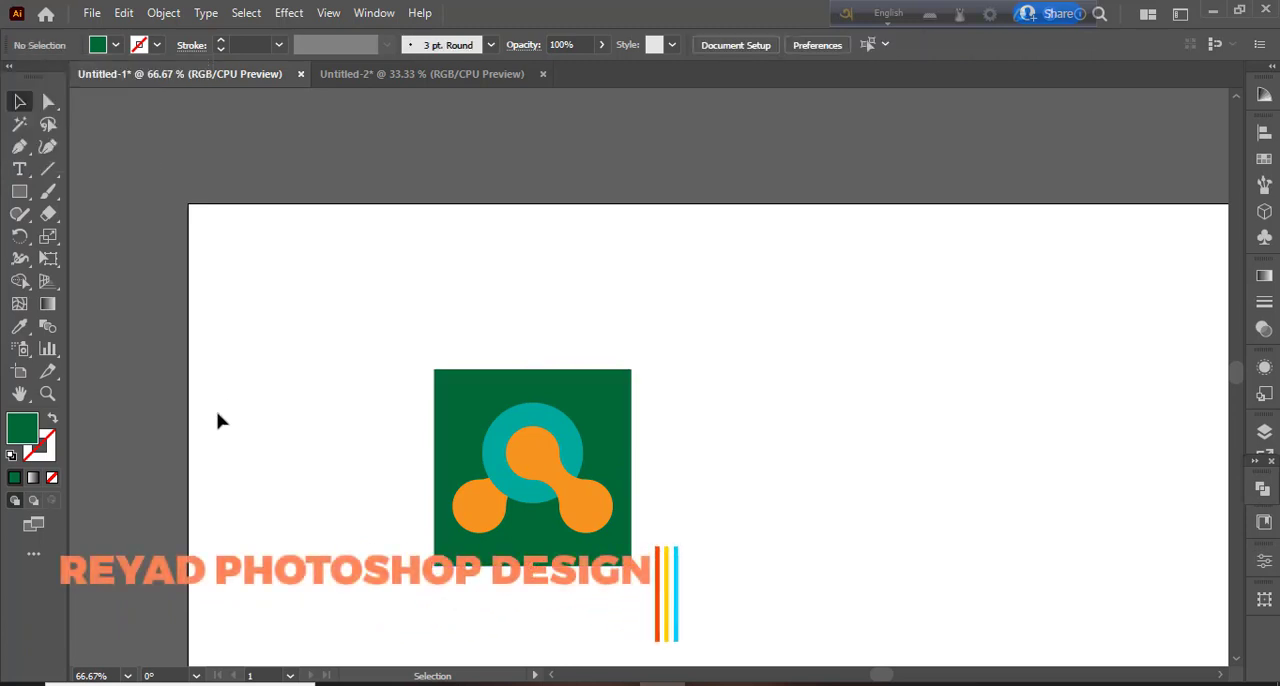
- Round all four corners of the green square generously, like an app icon
left_click(616, 412)
left_click_drag(618, 388, 586, 420)
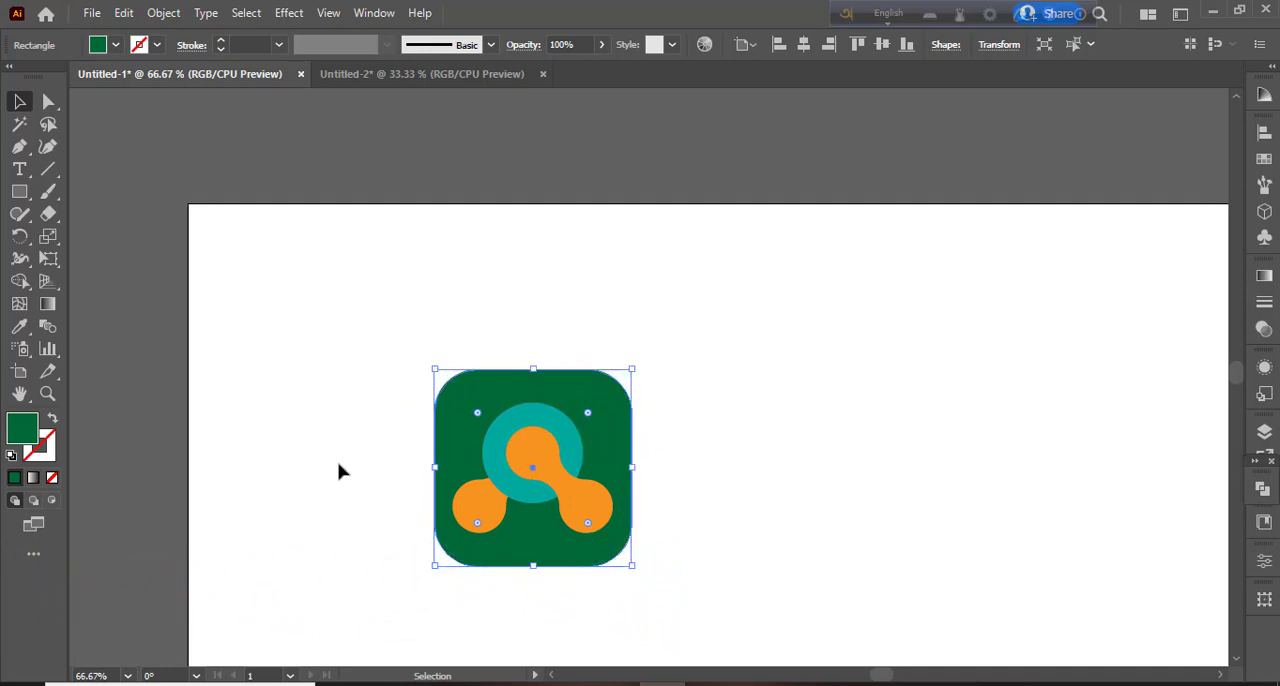
left_click(308, 493)
- Group the rounded square with the mark and move the finished icon right, toward the middle of the artboard
left_click_drag(322, 369, 744, 630)
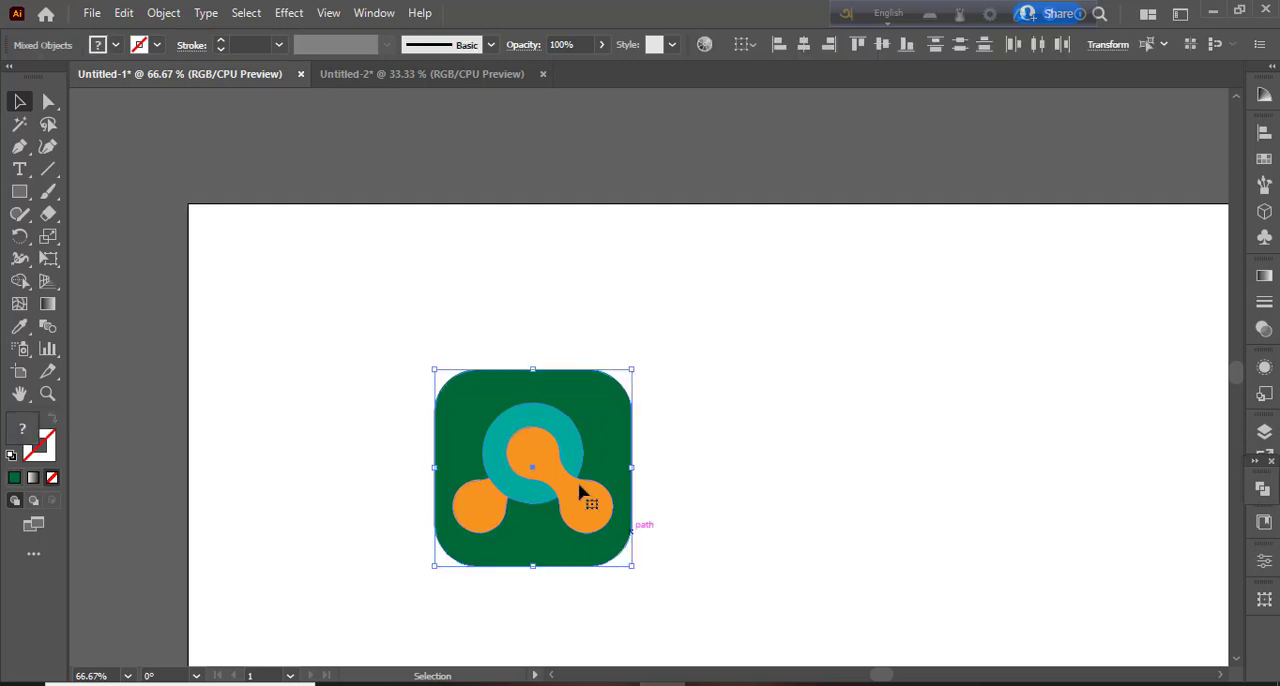
right_click(556, 458)
left_click_drag(572, 443, 808, 336)
left_click(838, 570)
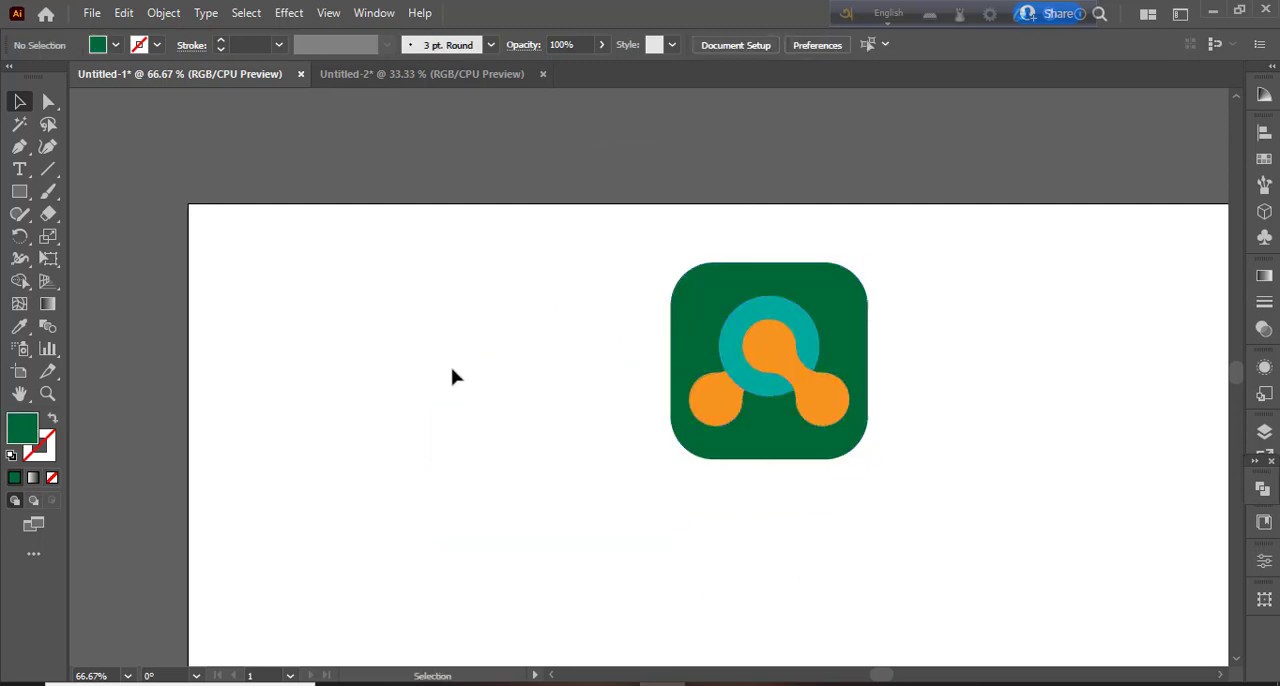
left_click_drag(771, 366, 725, 478)
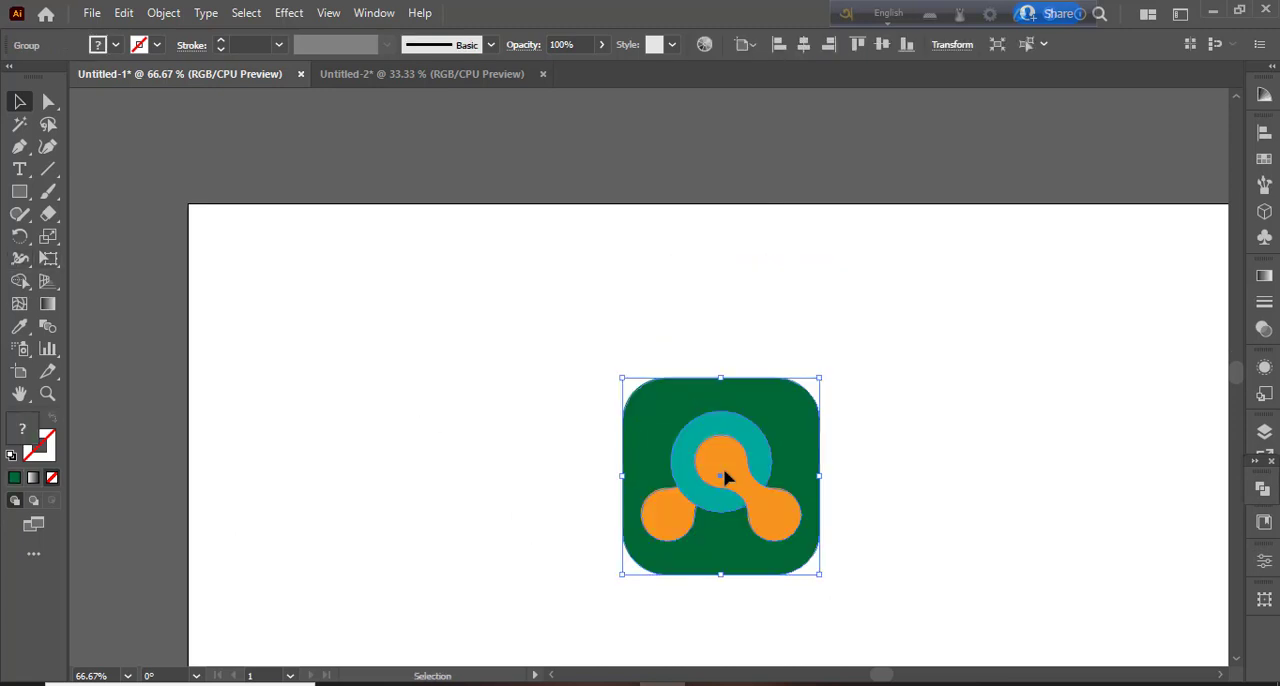
scroll(726, 478, "down", 3)
left_click(655, 528)
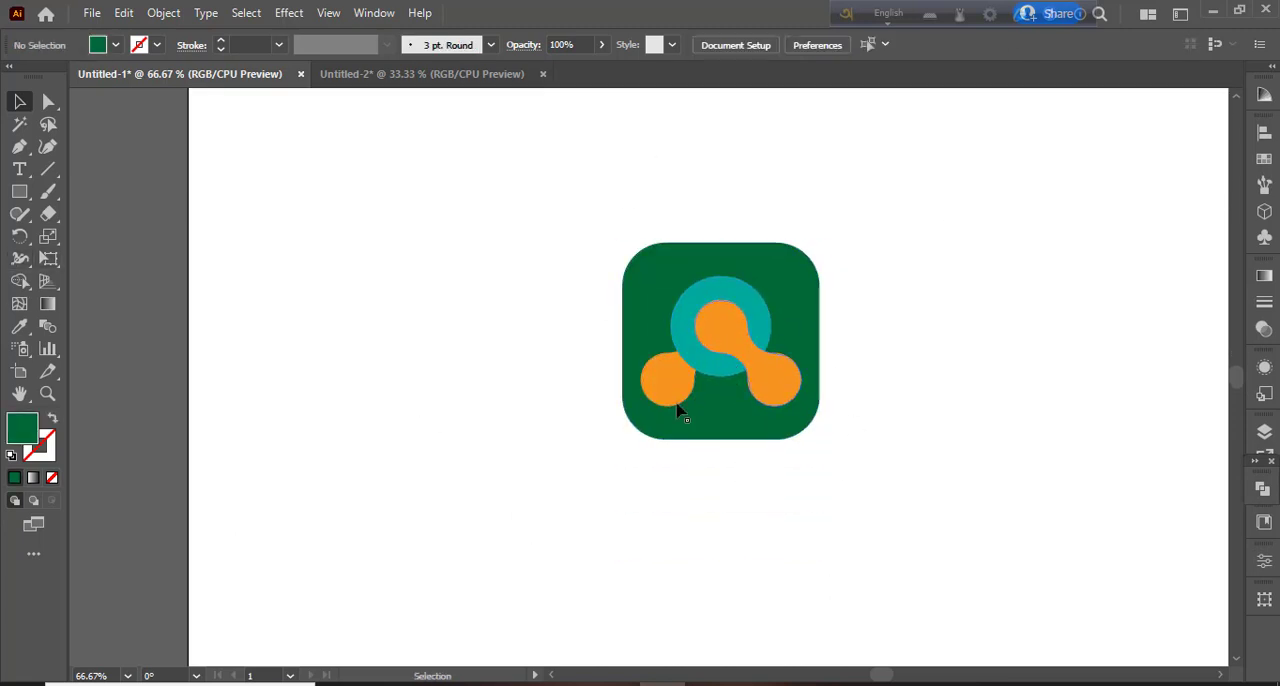